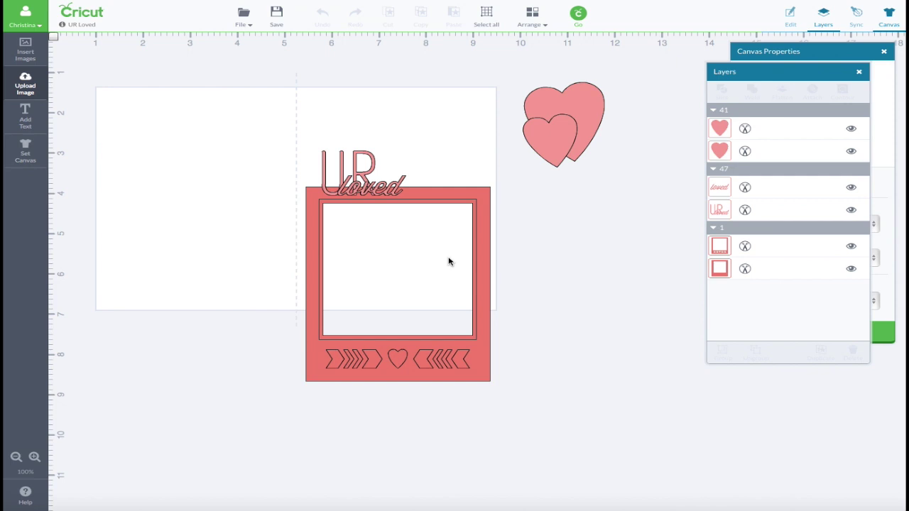
Start a new project and set its canvas to the "Cards, rectangle" type.
{"action": "left_click", "coordinate": [246, 18]}
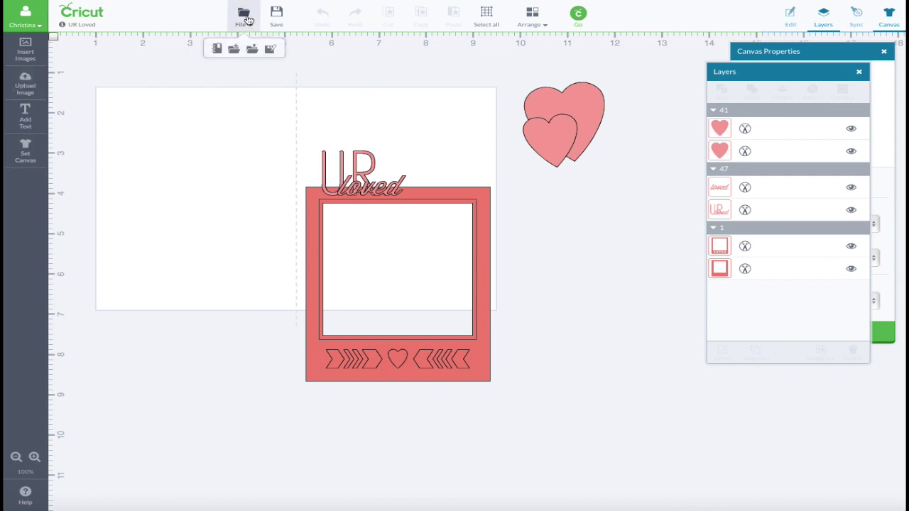
{"action": "left_click", "coordinate": [234, 54]}
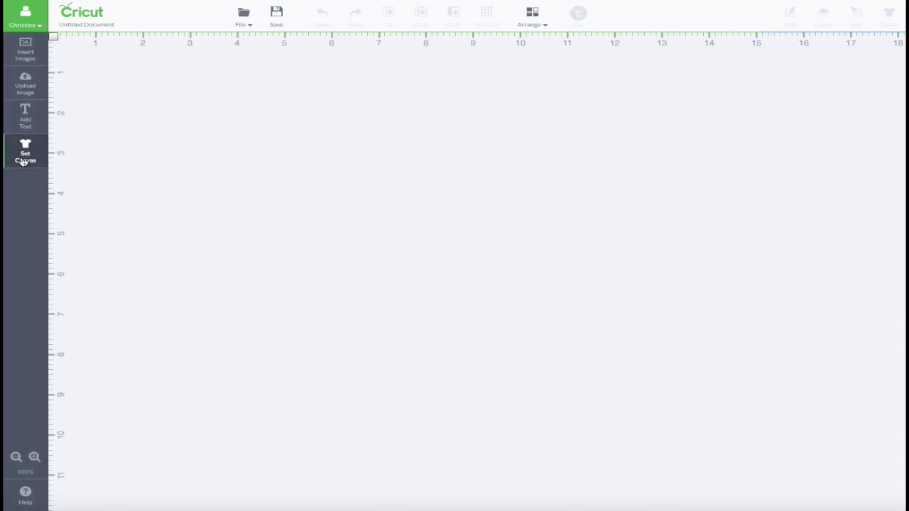
{"action": "left_click", "coordinate": [23, 156]}
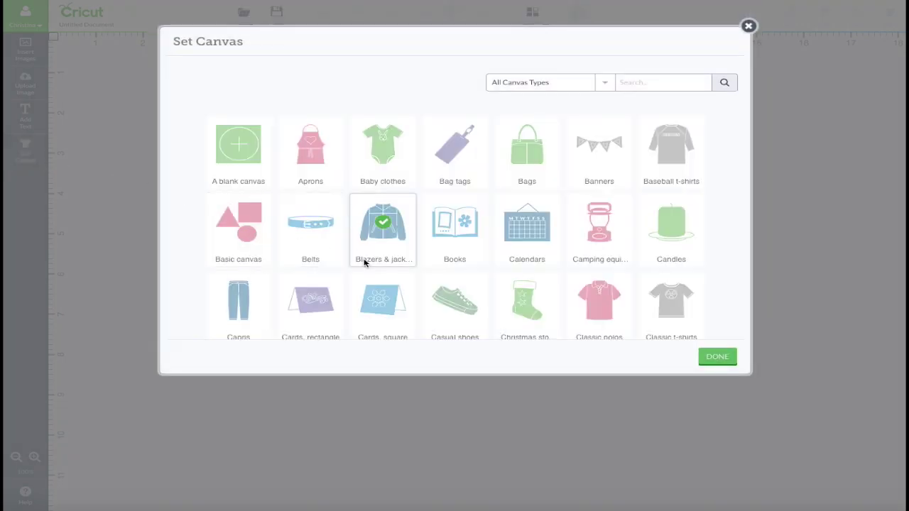
{"action": "left_click", "coordinate": [309, 314]}
{"action": "left_click", "coordinate": [715, 358]}
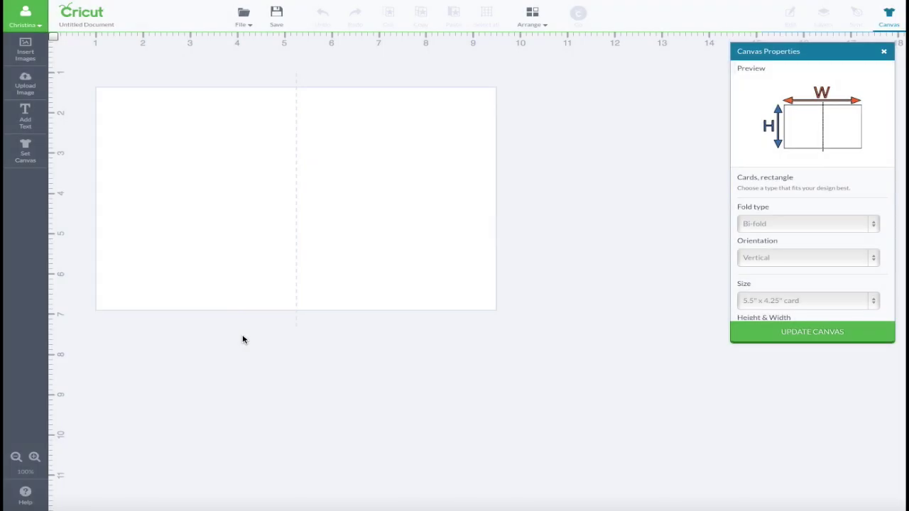
Search all image sets for "small talk" and open the Small Talk Frames & Tags set.
{"action": "left_click", "coordinate": [24, 56]}
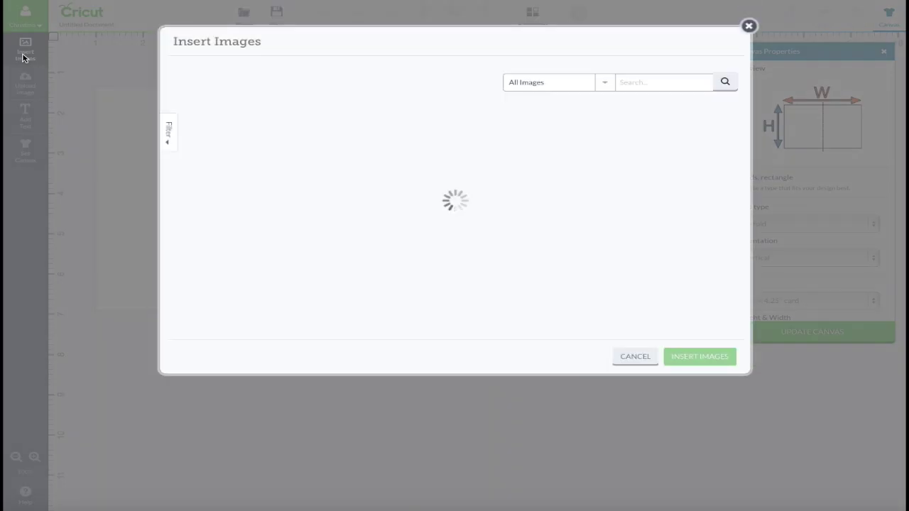
{"action": "left_click", "coordinate": [576, 85]}
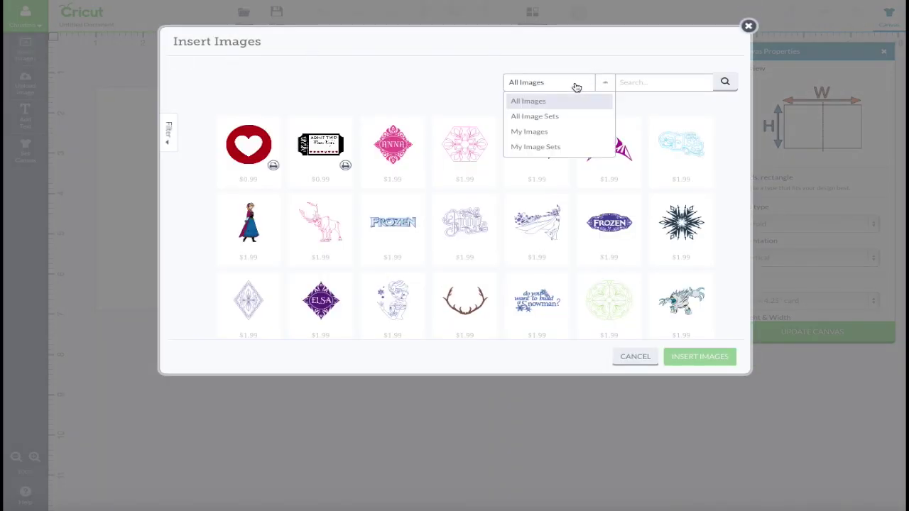
{"action": "left_click", "coordinate": [545, 119]}
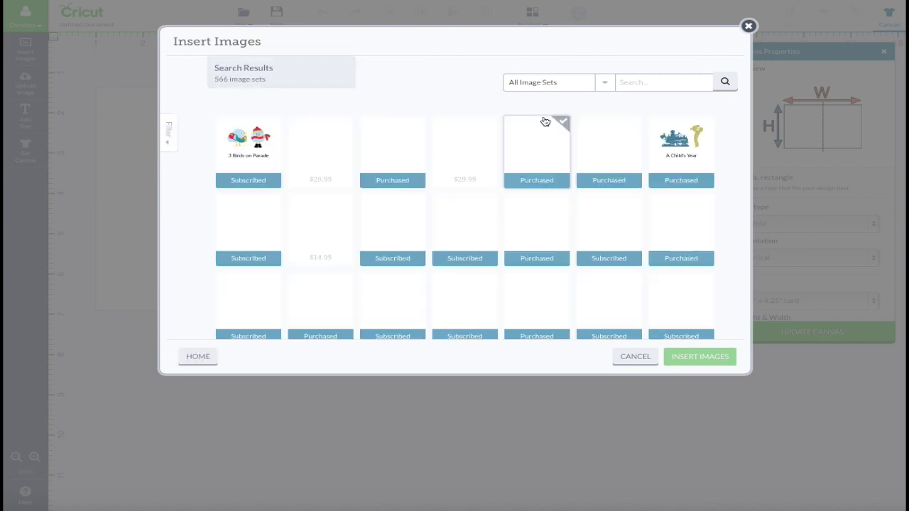
{"action": "left_click", "coordinate": [661, 84]}
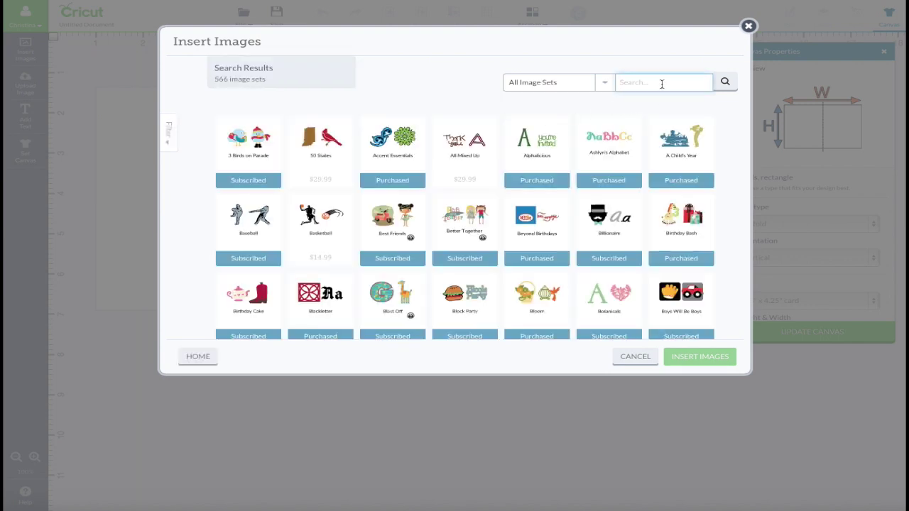
{"action": "type", "text": "small talk"}
{"action": "key", "text": "Return"}
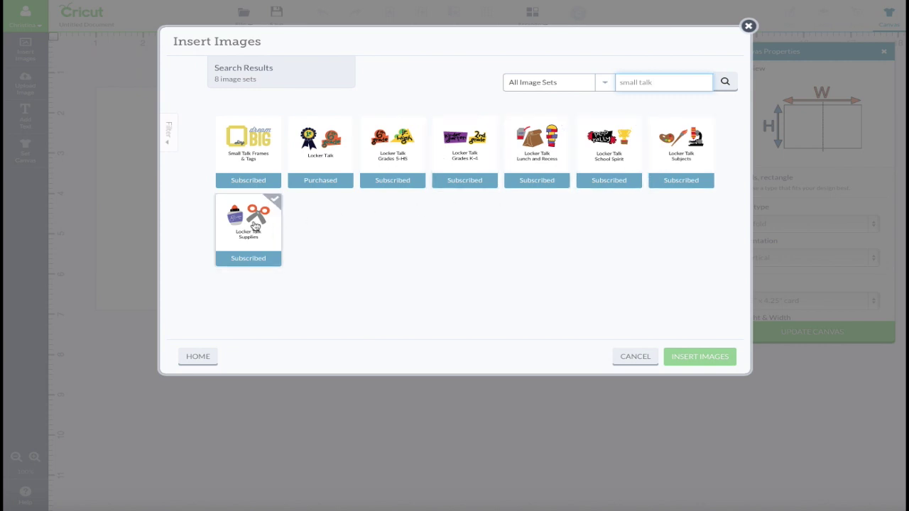
{"action": "mouse_move", "coordinate": [254, 138]}
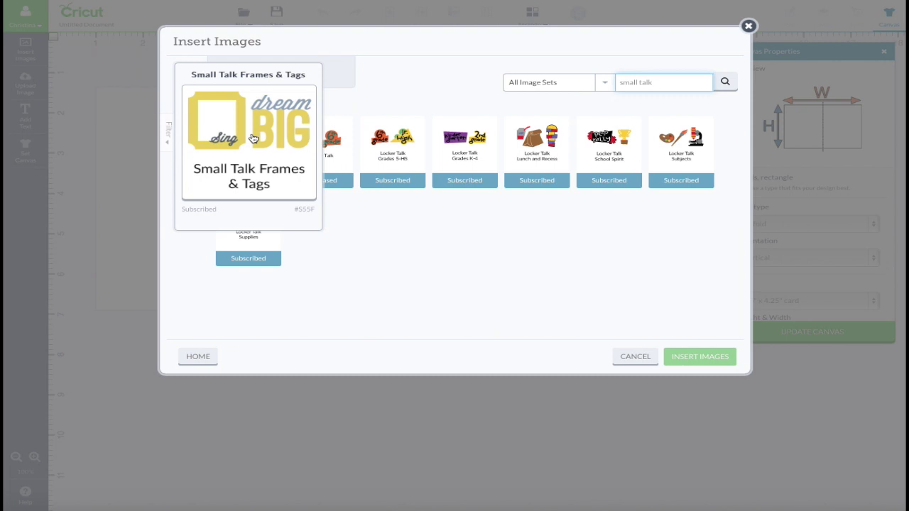
{"action": "left_click", "coordinate": [253, 138]}
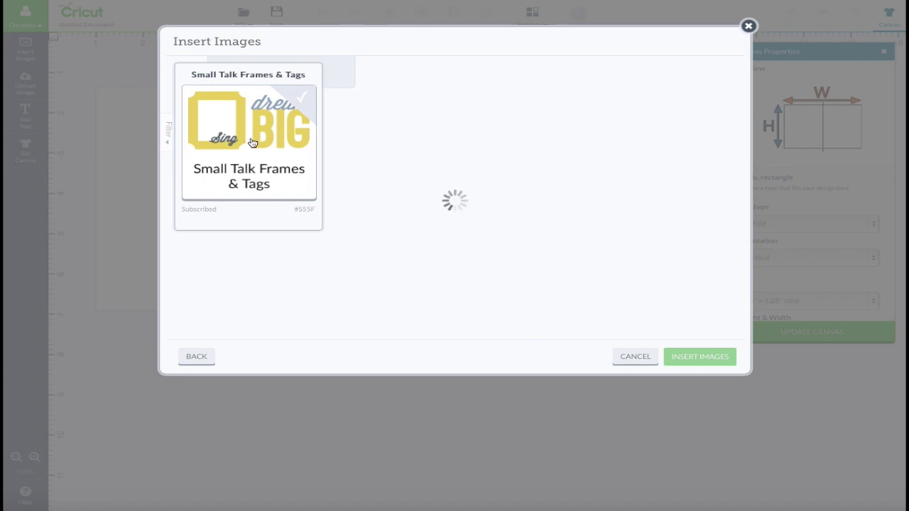
{"action": "mouse_move", "coordinate": [252, 143]}
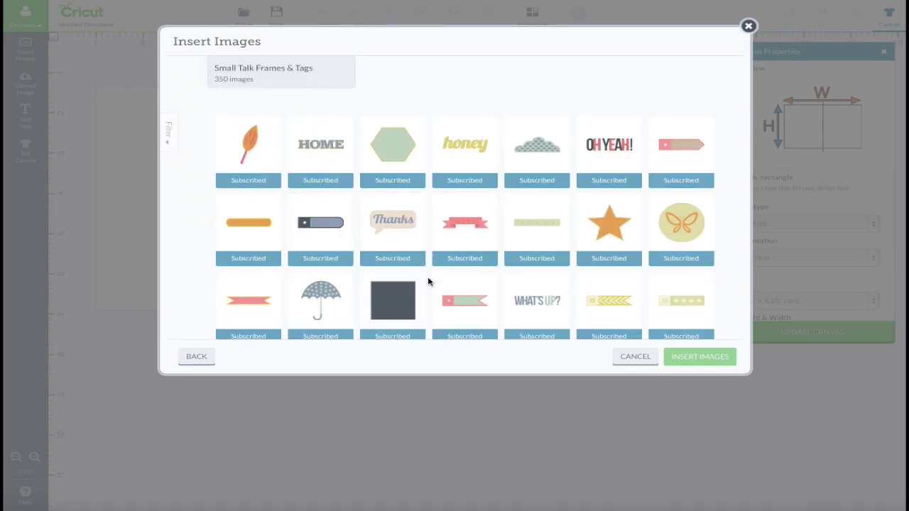
Select the red frame with arrows and a heart and the "UR loved" phrase from the image set.
{"action": "scroll", "coordinate": [427, 278], "scroll_direction": "down", "scroll_amount": 3}
{"action": "scroll", "coordinate": [427, 278], "scroll_direction": "down", "scroll_amount": 5}
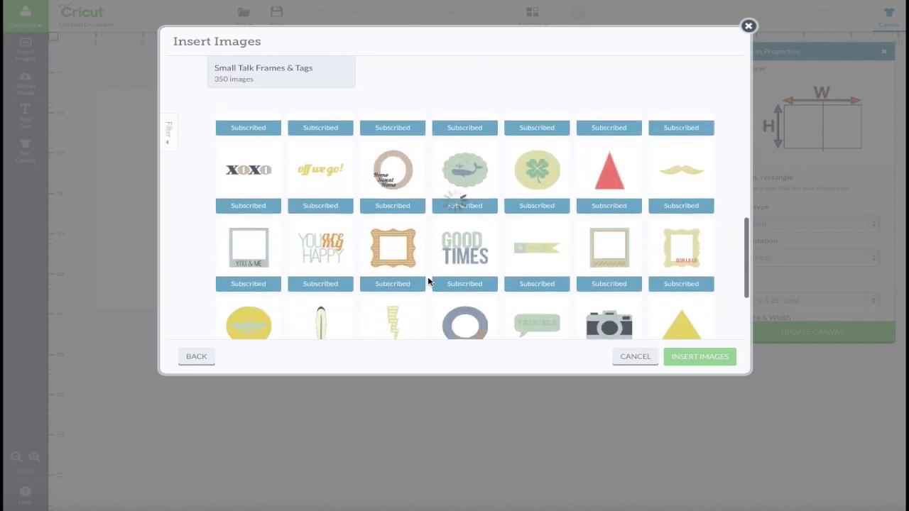
{"action": "scroll", "coordinate": [427, 281], "scroll_direction": "down", "scroll_amount": 3}
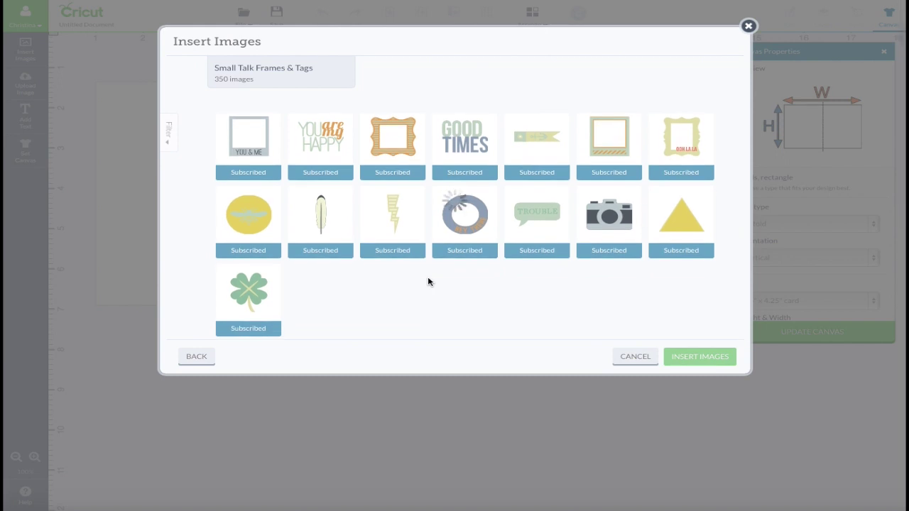
{"action": "scroll", "coordinate": [428, 280], "scroll_direction": "down", "scroll_amount": 3}
{"action": "mouse_move", "coordinate": [609, 148]}
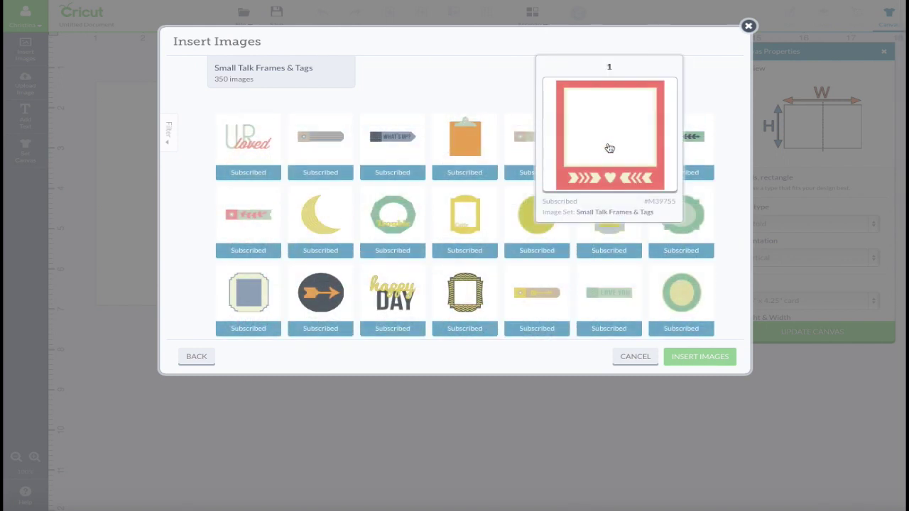
{"action": "left_click", "coordinate": [609, 148]}
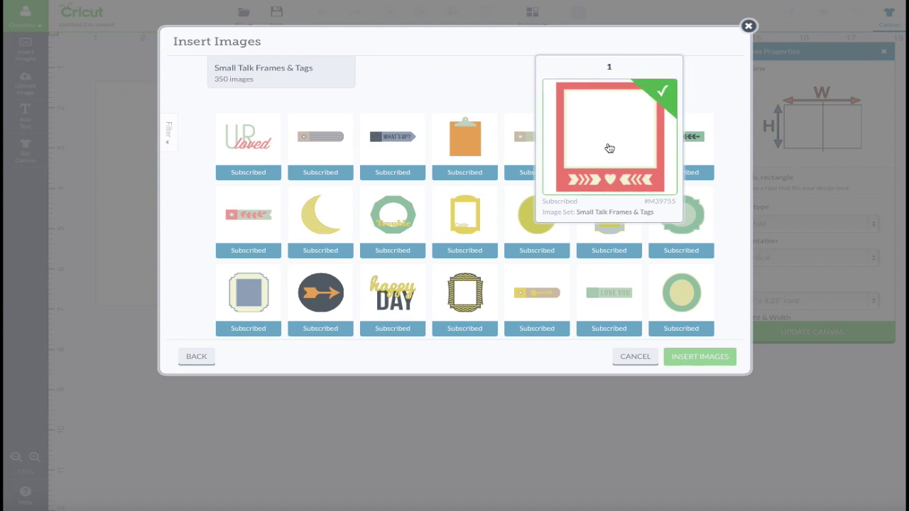
{"action": "left_click", "coordinate": [252, 148]}
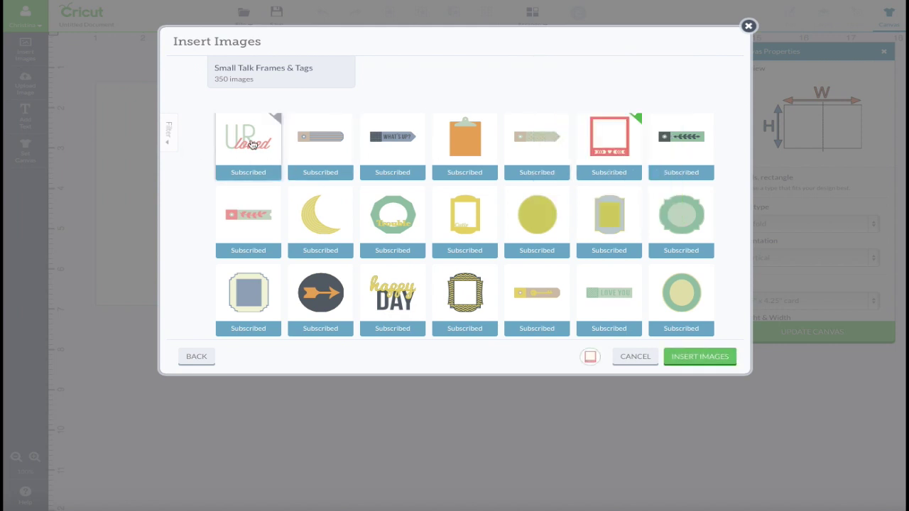
{"action": "mouse_move", "coordinate": [254, 153]}
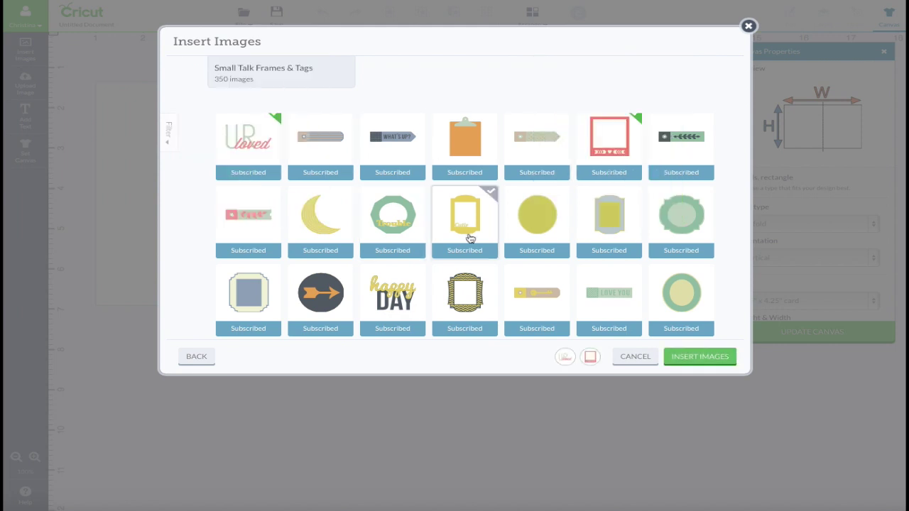
Add the pink heart to the selection and insert the three chosen images onto the canvas.
{"action": "scroll", "coordinate": [467, 234], "scroll_direction": "down", "scroll_amount": 3}
{"action": "scroll", "coordinate": [470, 238], "scroll_direction": "down", "scroll_amount": 4}
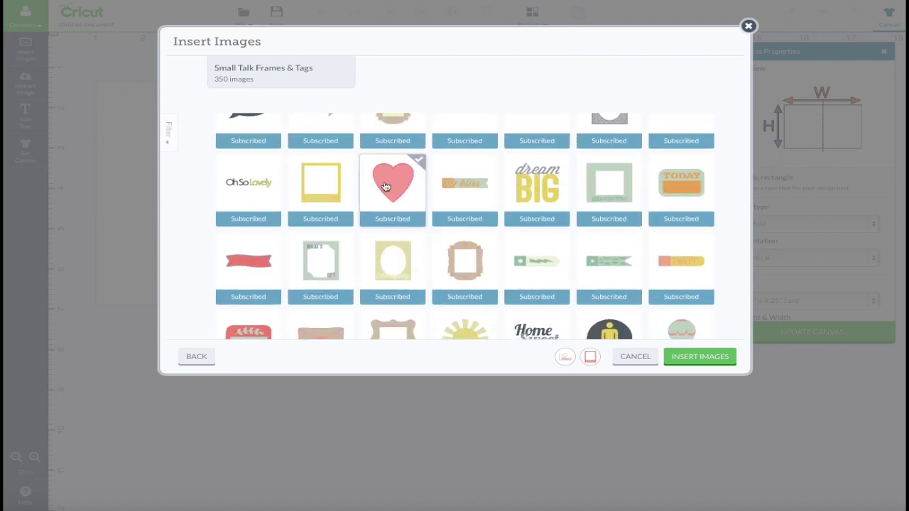
{"action": "mouse_move", "coordinate": [385, 187]}
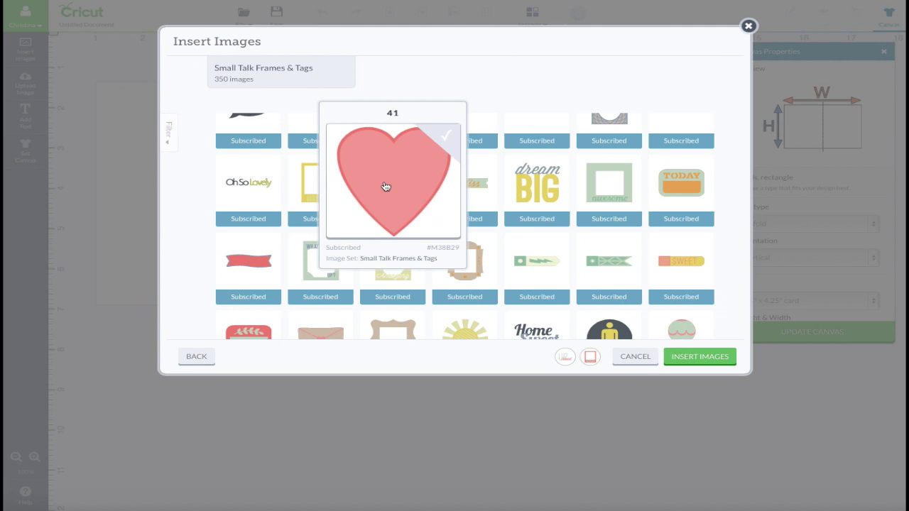
{"action": "left_click", "coordinate": [399, 191]}
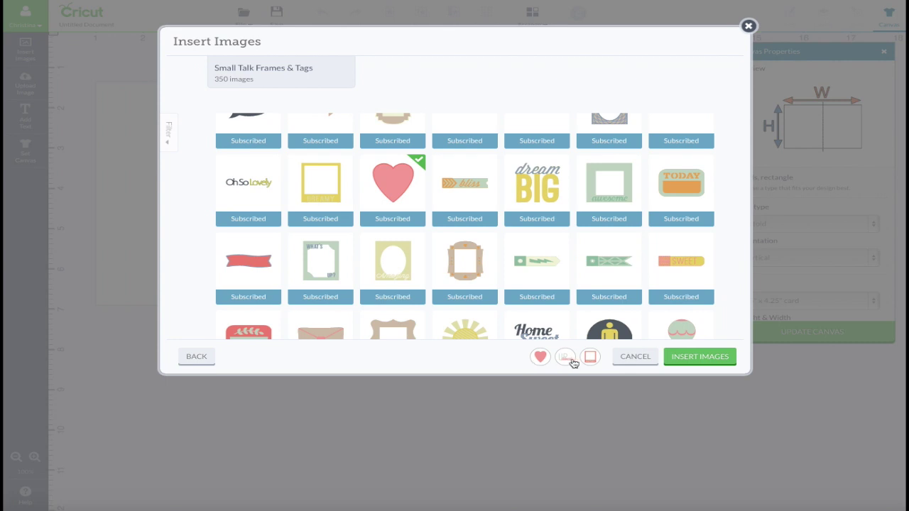
{"action": "left_click", "coordinate": [690, 363]}
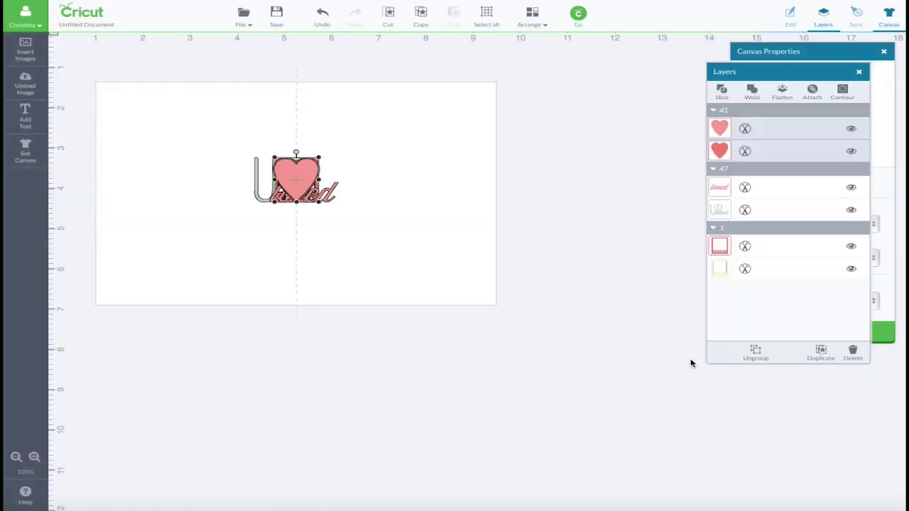
Move the heart and the "UR loved" phrase off the card into the empty area beside it.
{"action": "left_click_drag", "start_coordinate": [300, 173], "coordinate": [531, 118]}
{"action": "left_click_drag", "start_coordinate": [273, 202], "coordinate": [566, 225]}
Enlarge the red frame to about 3.9 in wide and 5 in tall and center it on the card's right half.
{"action": "left_click", "coordinate": [294, 203]}
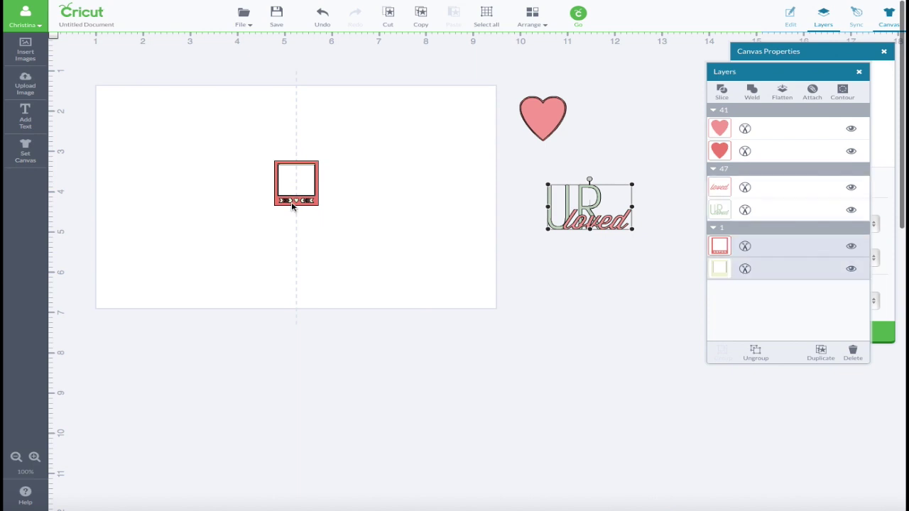
{"action": "left_click_drag", "start_coordinate": [296, 203], "coordinate": [499, 362]}
{"action": "left_click_drag", "start_coordinate": [422, 268], "coordinate": [415, 264]}
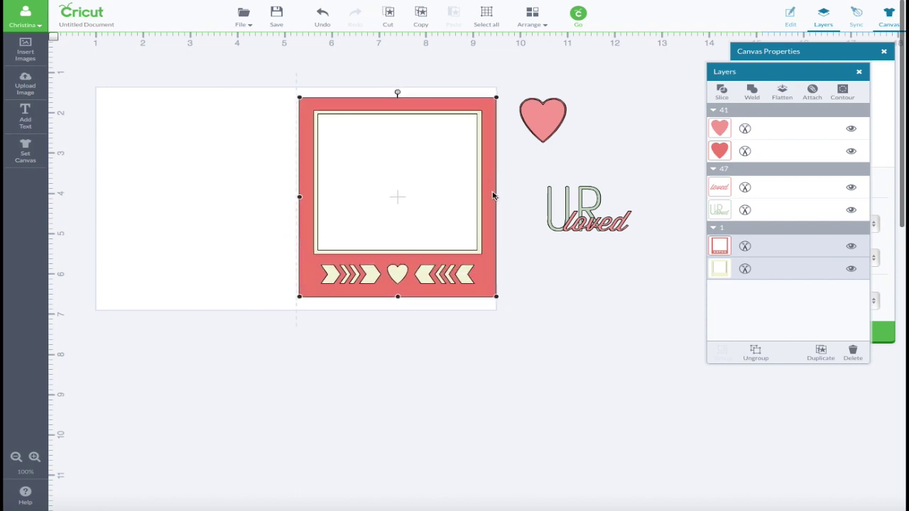
{"action": "left_click_drag", "start_coordinate": [495, 198], "coordinate": [484, 199]}
{"action": "left_click_drag", "start_coordinate": [473, 247], "coordinate": [477, 245]}
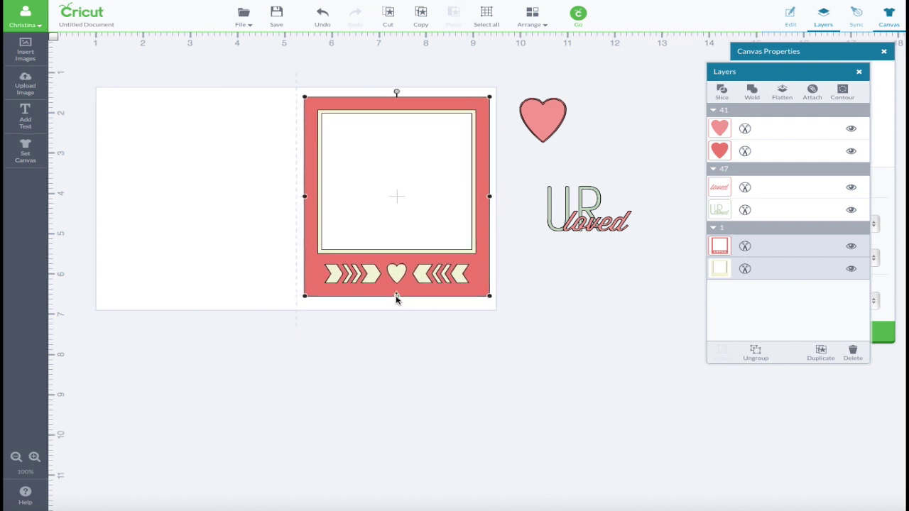
{"action": "left_click_drag", "start_coordinate": [408, 297], "coordinate": [409, 298]}
{"action": "left_click", "coordinate": [397, 353]}
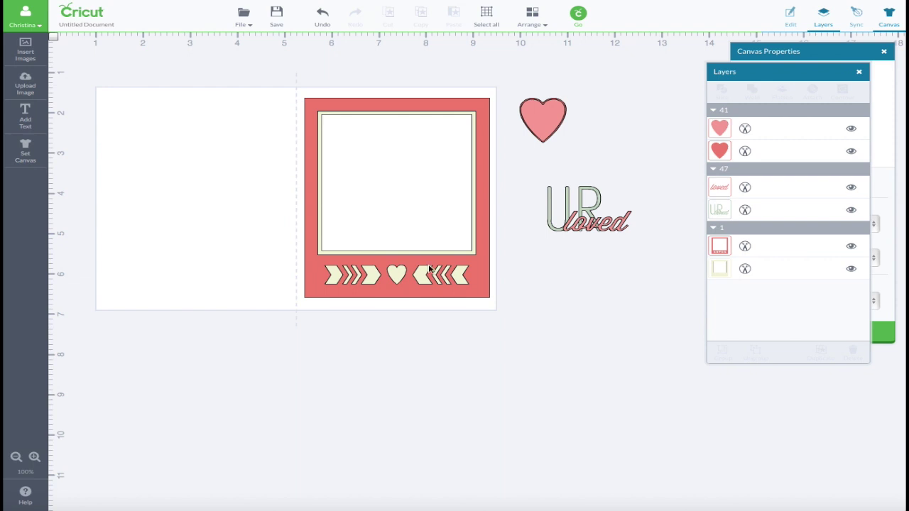
Examine the line type and color options for the frame's cream backing layer.
{"action": "left_click", "coordinate": [542, 110]}
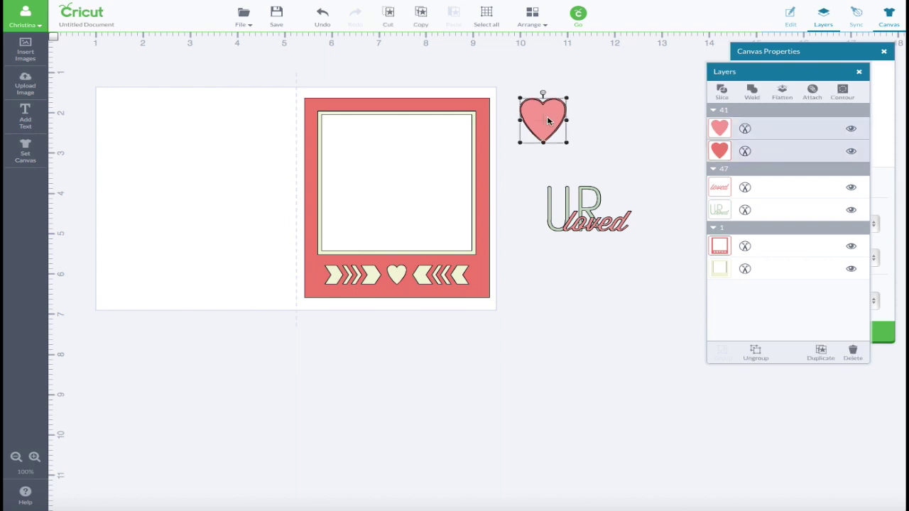
{"action": "left_click", "coordinate": [768, 246]}
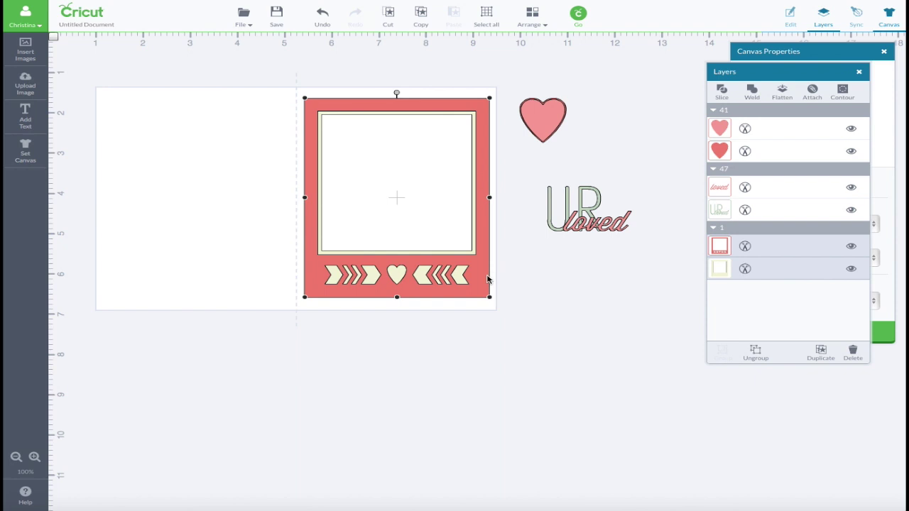
{"action": "left_click", "coordinate": [724, 275]}
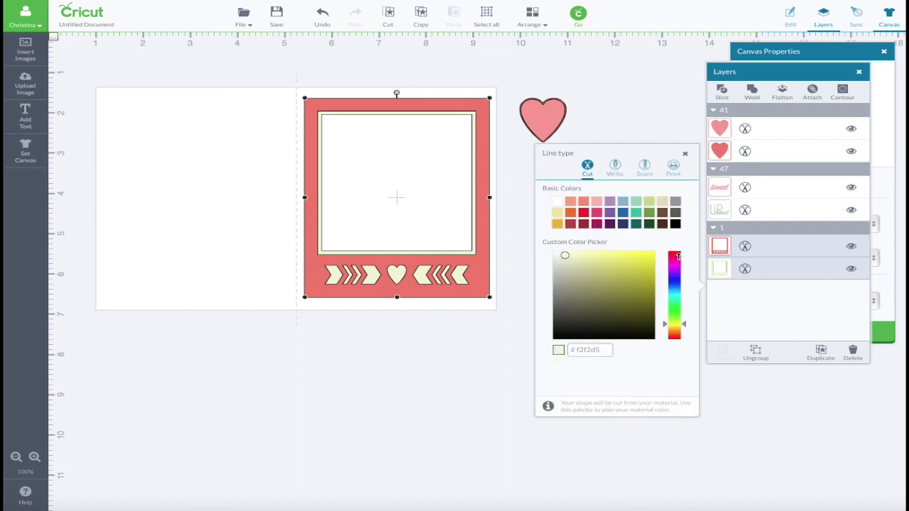
{"action": "left_click", "coordinate": [353, 421]}
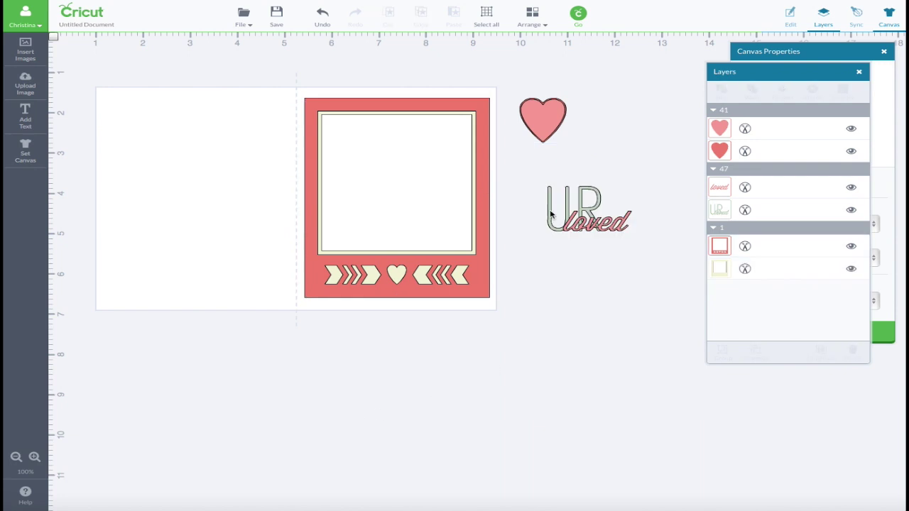
Move the "UR loved" phrase onto the card's left half and shift the heart lower beside the card.
{"action": "left_click_drag", "start_coordinate": [587, 225], "coordinate": [196, 173]}
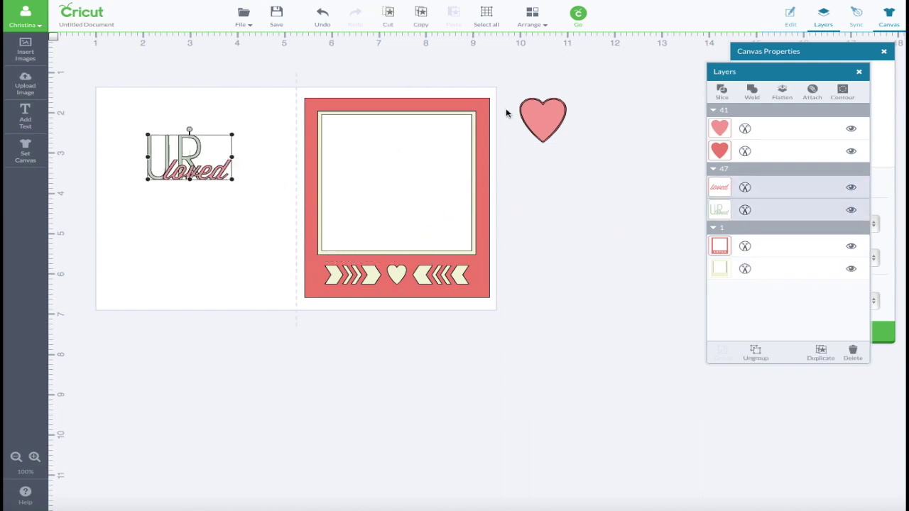
{"action": "left_click", "coordinate": [553, 135]}
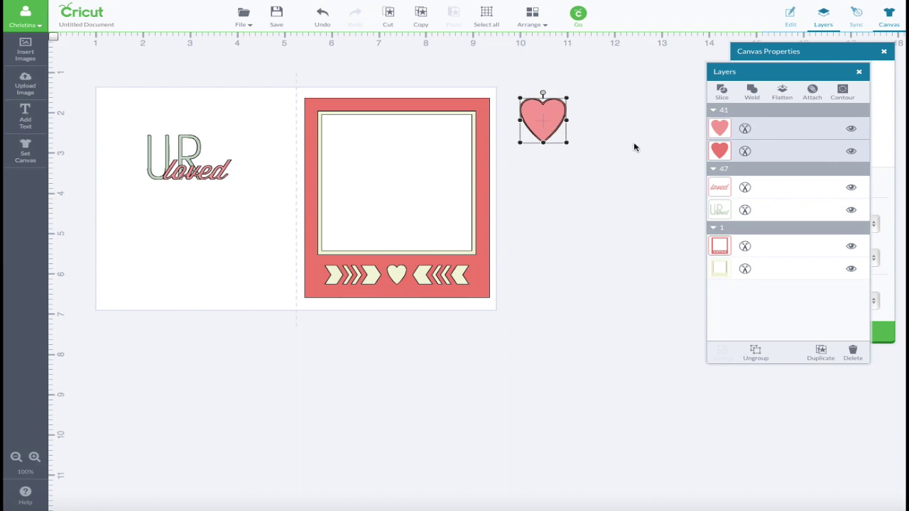
{"action": "left_click_drag", "start_coordinate": [555, 127], "coordinate": [572, 184]}
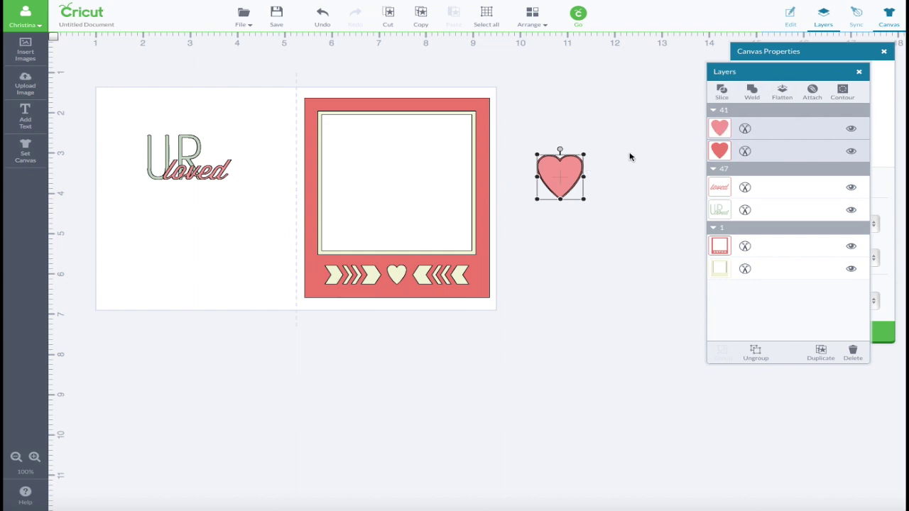
Ungroup the layered heart and move its light pink layer below the darker one, to about X 10.03 in, Y 5.34 in.
{"action": "right_click", "coordinate": [566, 169]}
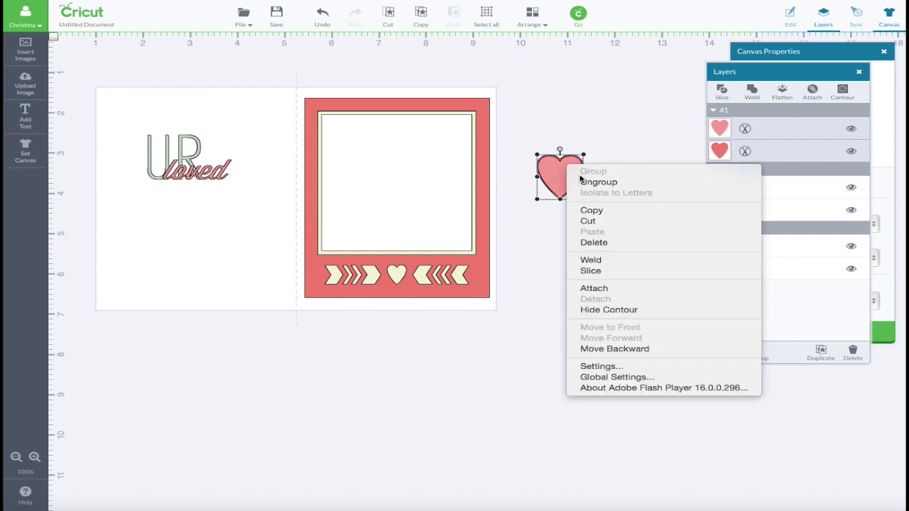
{"action": "left_click", "coordinate": [575, 181]}
{"action": "left_click_drag", "start_coordinate": [567, 183], "coordinate": [549, 275]}
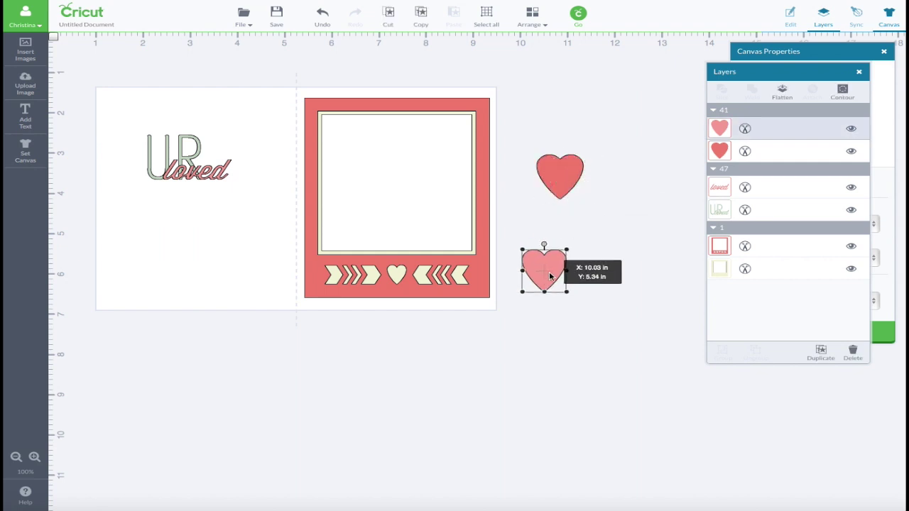
Move the light pink heart closer below the darker heart and hide the darker heart's layer.
{"action": "left_click", "coordinate": [565, 177]}
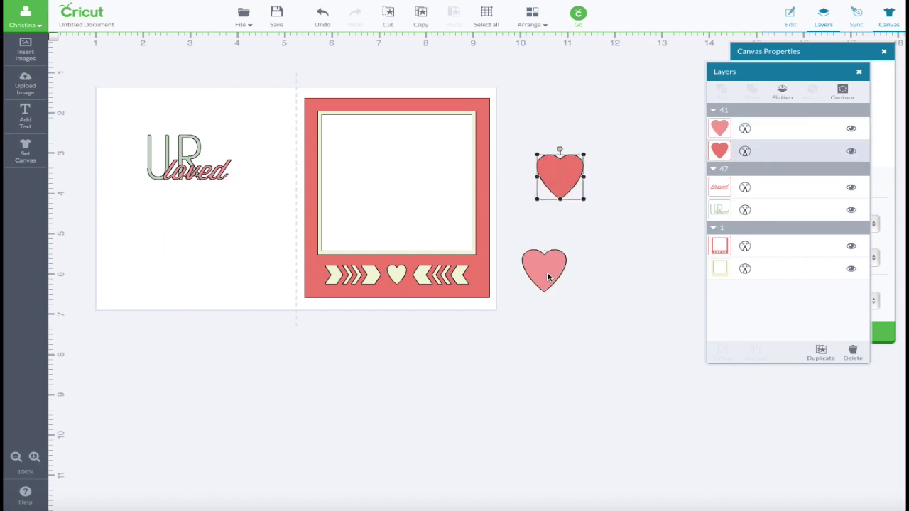
{"action": "left_click_drag", "start_coordinate": [546, 277], "coordinate": [586, 238]}
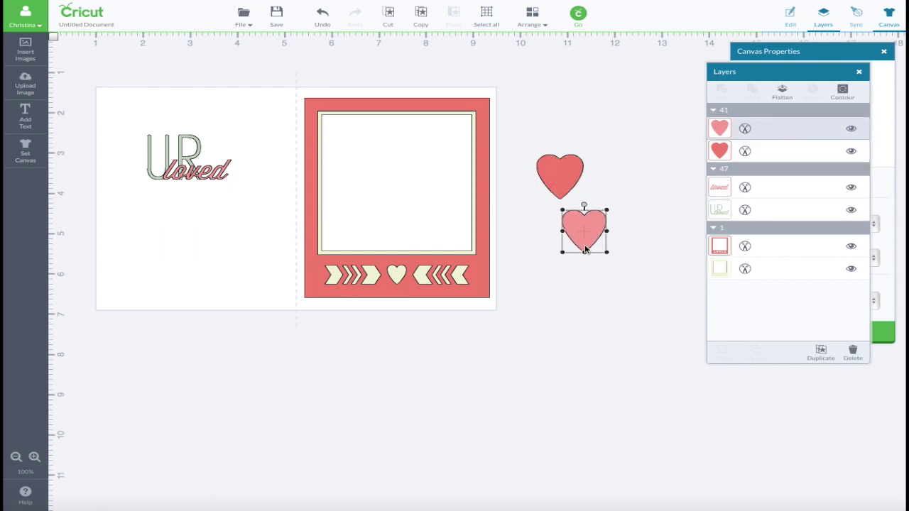
{"action": "left_click", "coordinate": [851, 152]}
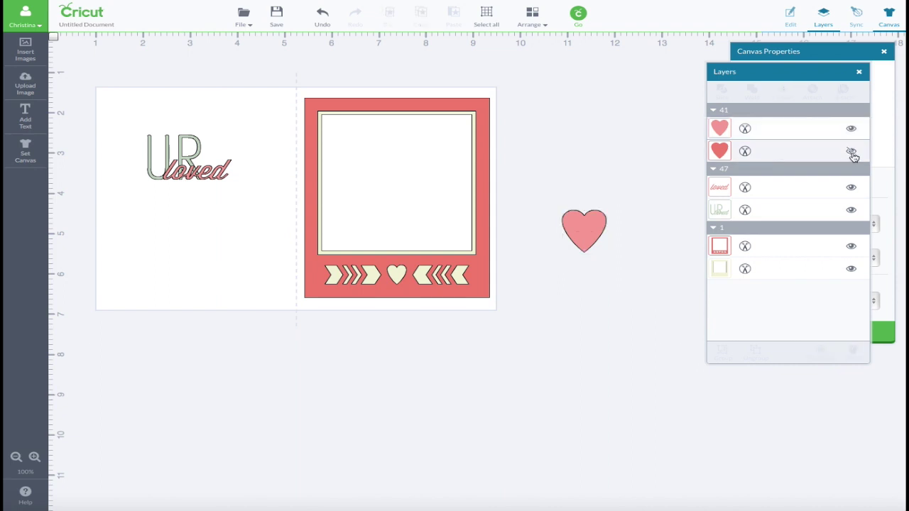
Enlarge the light pink heart, tilt it slightly counterclockwise and place it over the frame's lower-left corner.
{"action": "left_click_drag", "start_coordinate": [578, 236], "coordinate": [406, 250]}
{"action": "left_click_drag", "start_coordinate": [372, 181], "coordinate": [369, 180]}
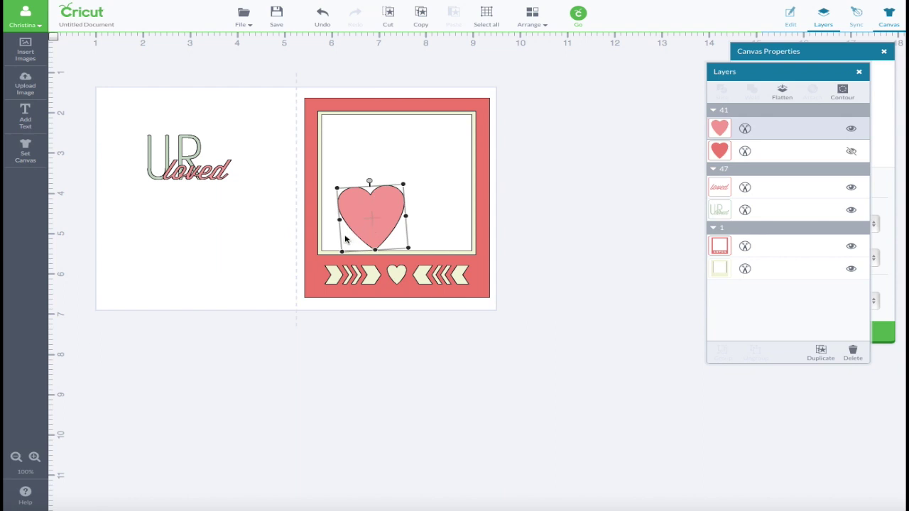
{"action": "left_click_drag", "start_coordinate": [366, 225], "coordinate": [345, 238]}
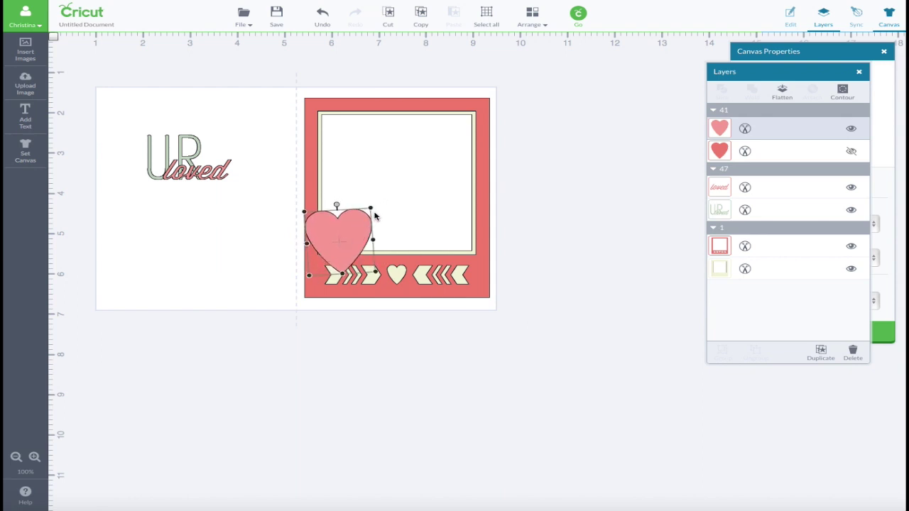
{"action": "left_click_drag", "start_coordinate": [372, 209], "coordinate": [377, 233]}
{"action": "left_click", "coordinate": [412, 227]}
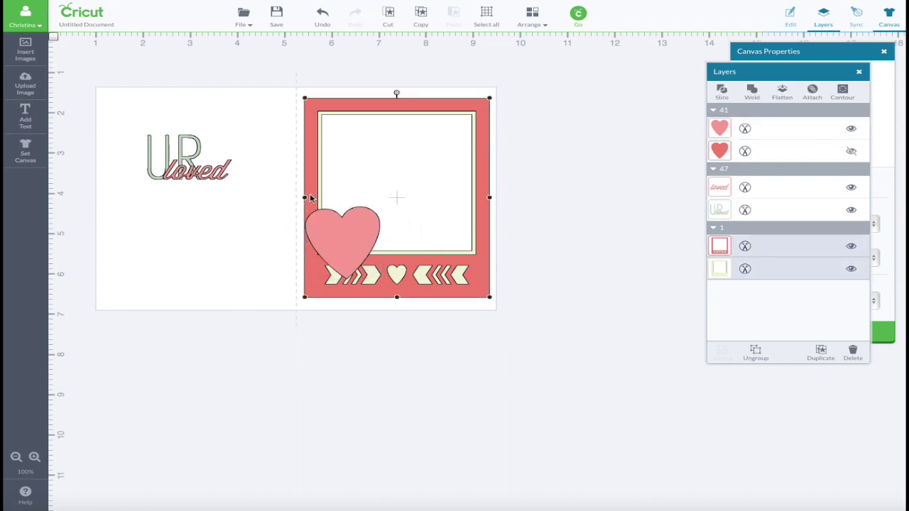
Move the "UR loved" phrase over the heart at the frame's lower-left corner and bring it in front of the heart.
{"action": "left_click", "coordinate": [200, 173]}
{"action": "left_click_drag", "start_coordinate": [200, 172], "coordinate": [381, 266]}
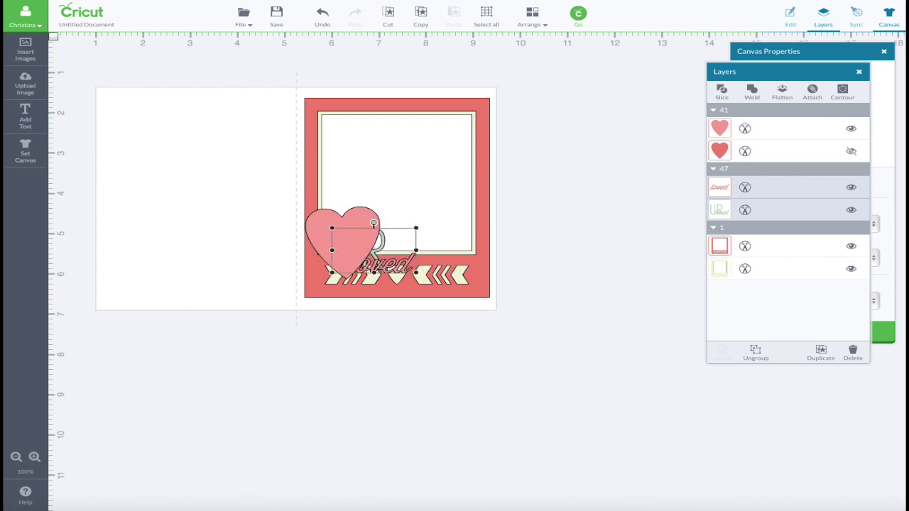
{"action": "left_click", "coordinate": [532, 14]}
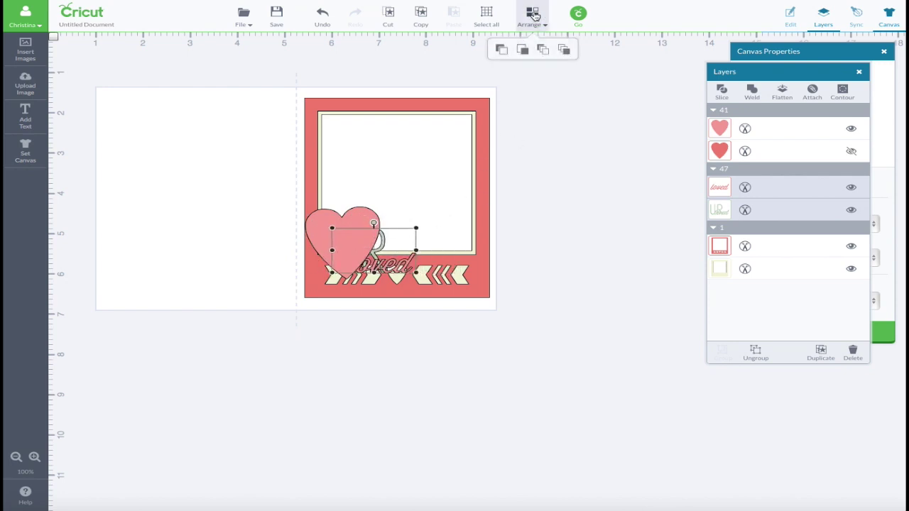
{"action": "left_click", "coordinate": [565, 50]}
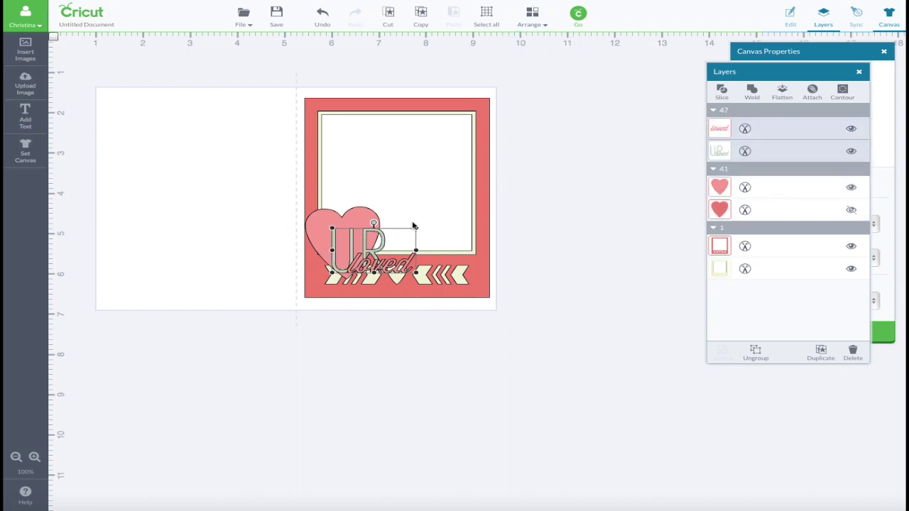
{"action": "left_click", "coordinate": [317, 362]}
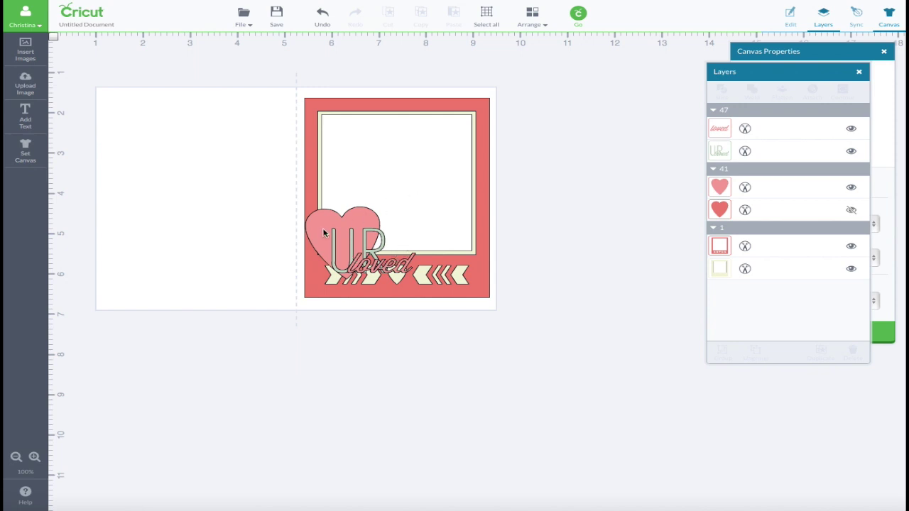
Copy the light pink heart on the frame and paste a second one onto the canvas.
{"action": "left_click", "coordinate": [719, 187]}
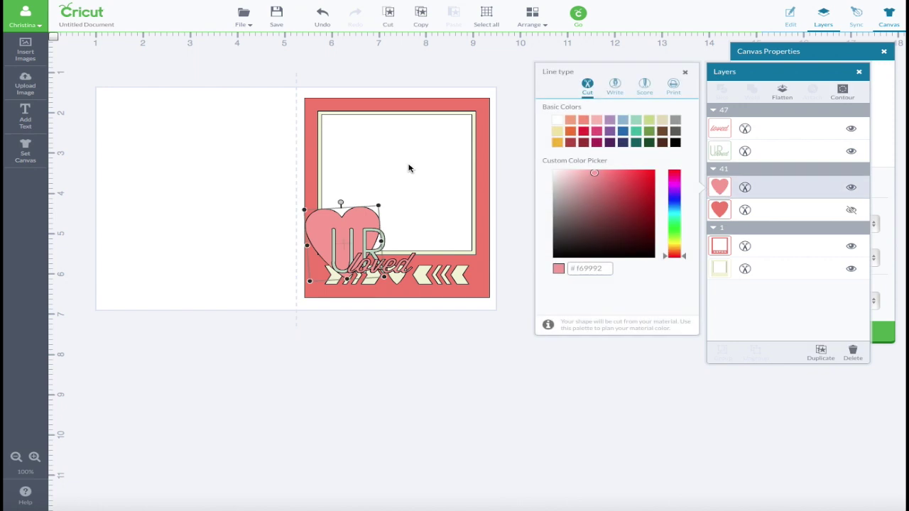
{"action": "left_click", "coordinate": [350, 211]}
{"action": "left_click", "coordinate": [323, 226]}
{"action": "right_click", "coordinate": [321, 226]}
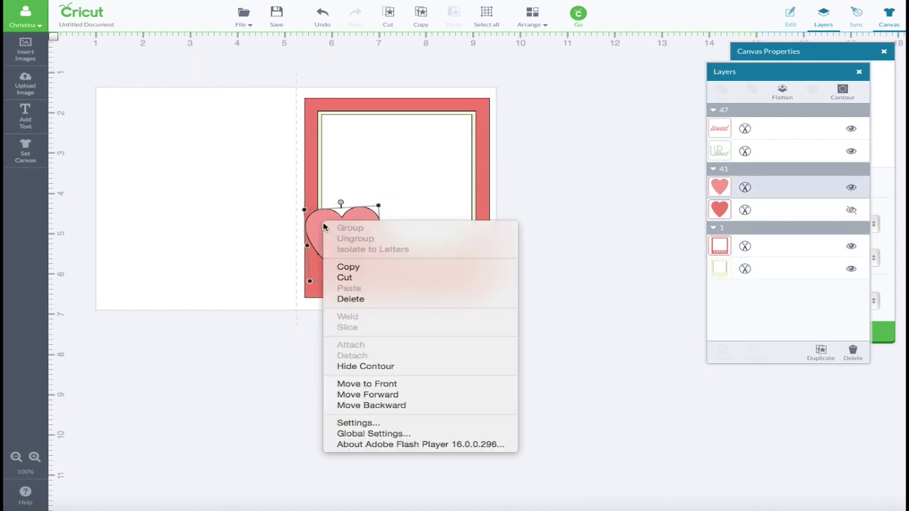
{"action": "left_click", "coordinate": [343, 270]}
{"action": "right_click", "coordinate": [379, 165]}
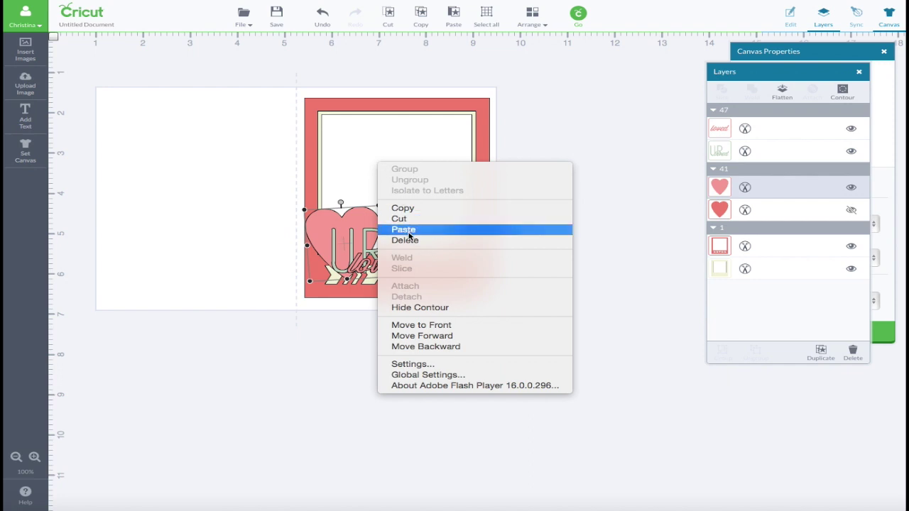
{"action": "left_click", "coordinate": [409, 230]}
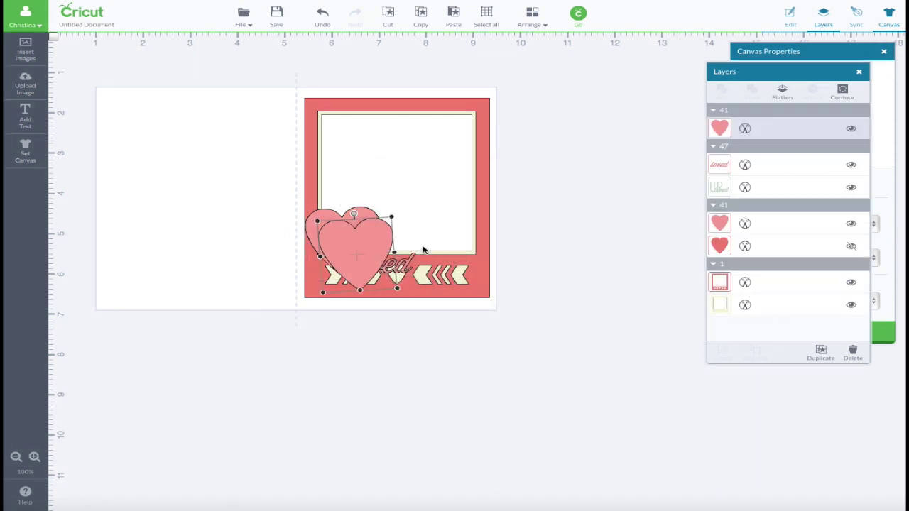
Shrink the pasted heart, tilt it counterclockwise and place it over the frame's upper-right corner.
{"action": "left_click_drag", "start_coordinate": [349, 281], "coordinate": [452, 185]}
{"action": "mouse_move", "coordinate": [454, 135]}
{"action": "left_mouse_down"}
{"action": "mouse_move", "coordinate": [435, 134]}
{"action": "mouse_move", "coordinate": [449, 132]}
{"action": "left_mouse_up"}
{"action": "left_click_drag", "start_coordinate": [460, 173], "coordinate": [460, 168]}
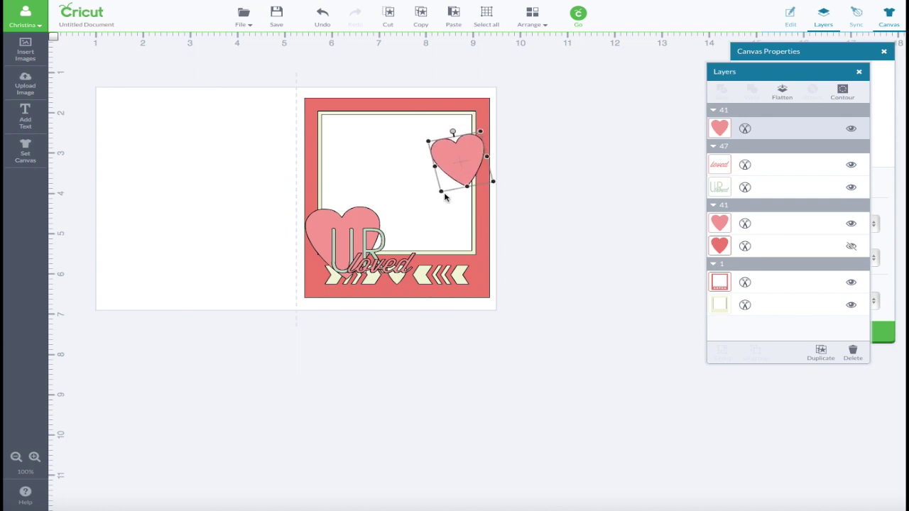
{"action": "left_click", "coordinate": [520, 240]}
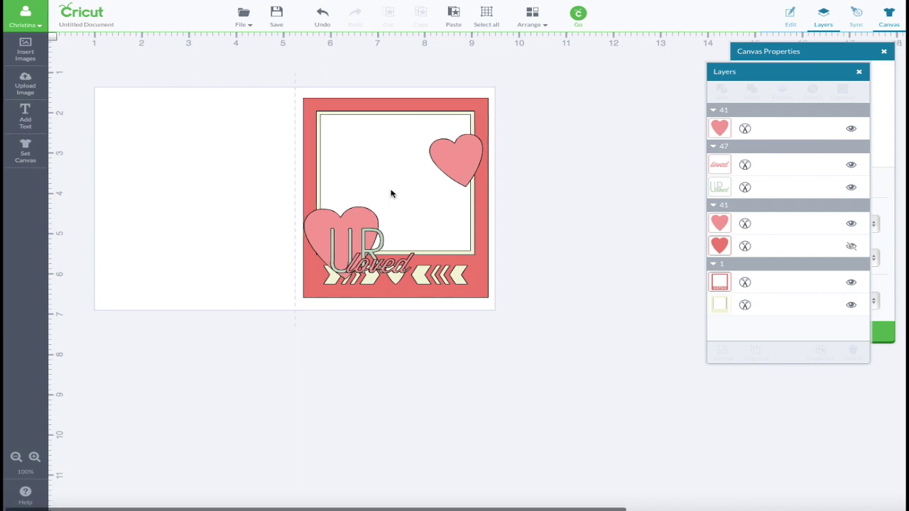
Use Color Sync to merge the cream frame and green phrase layers into the red row, and that row into light pink.
{"action": "left_click", "coordinate": [859, 16]}
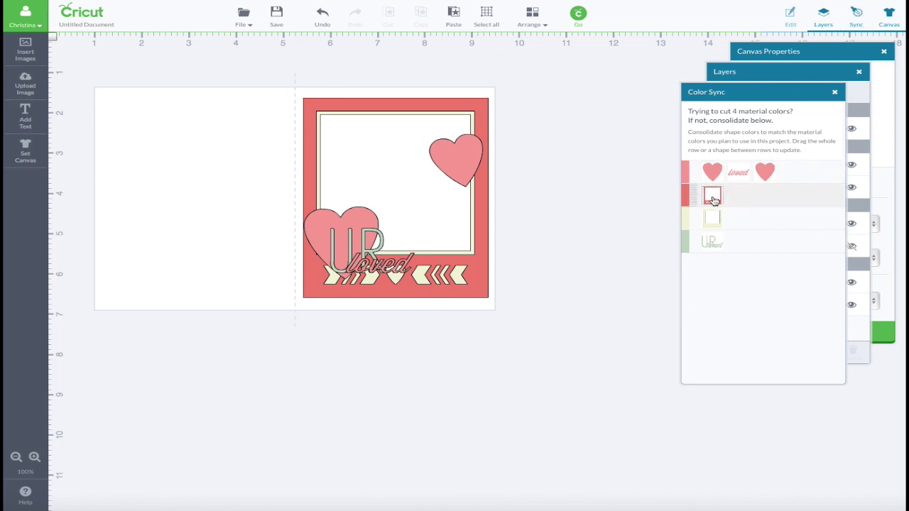
{"action": "left_click_drag", "start_coordinate": [696, 252], "coordinate": [698, 199]}
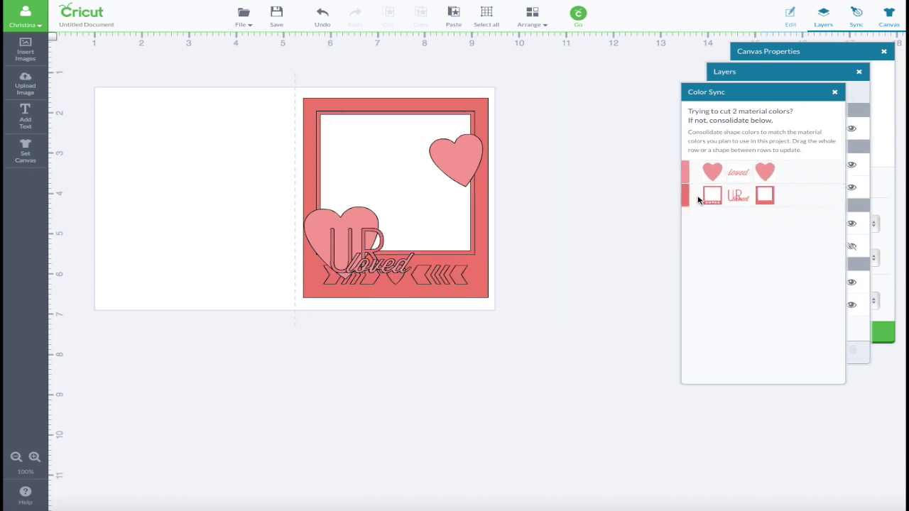
{"action": "left_click_drag", "start_coordinate": [695, 203], "coordinate": [697, 178]}
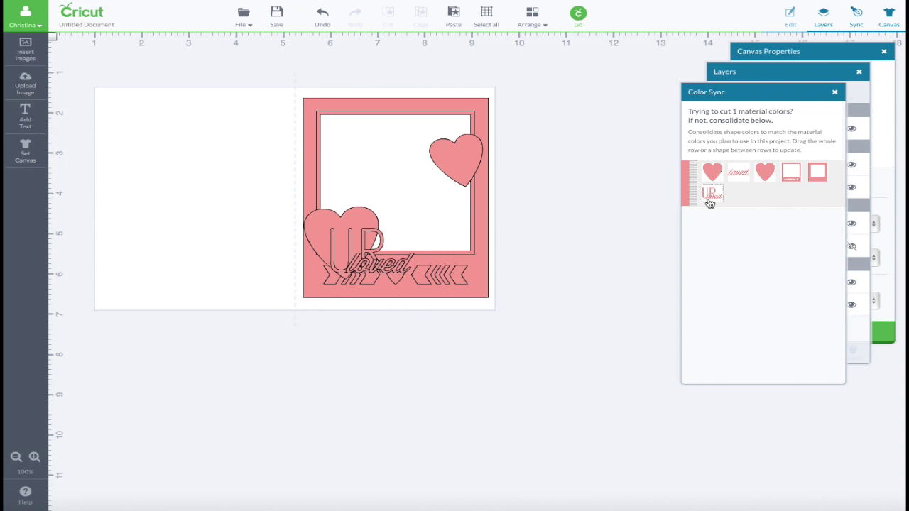
Preview the cutting mat, move the frame with arrows to the mat's lower-right corner and close the preview.
{"action": "left_click", "coordinate": [578, 14]}
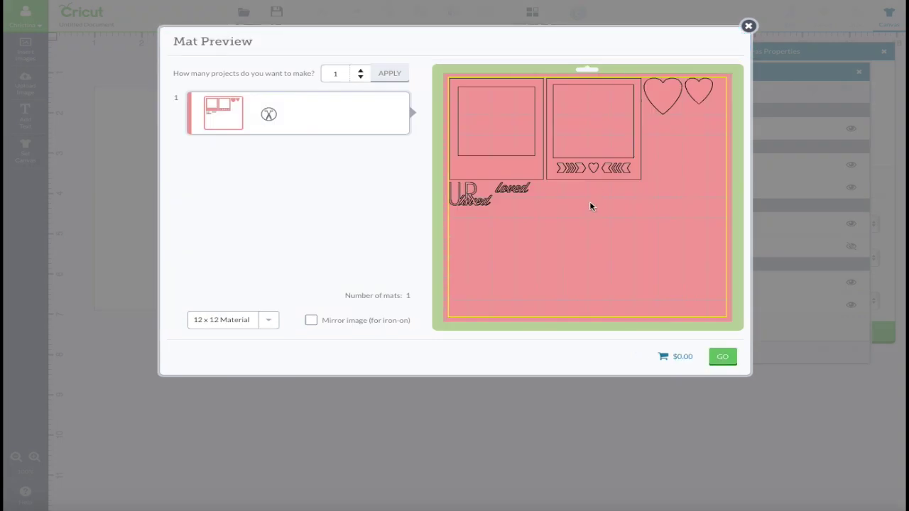
{"action": "left_click_drag", "start_coordinate": [592, 180], "coordinate": [672, 318]}
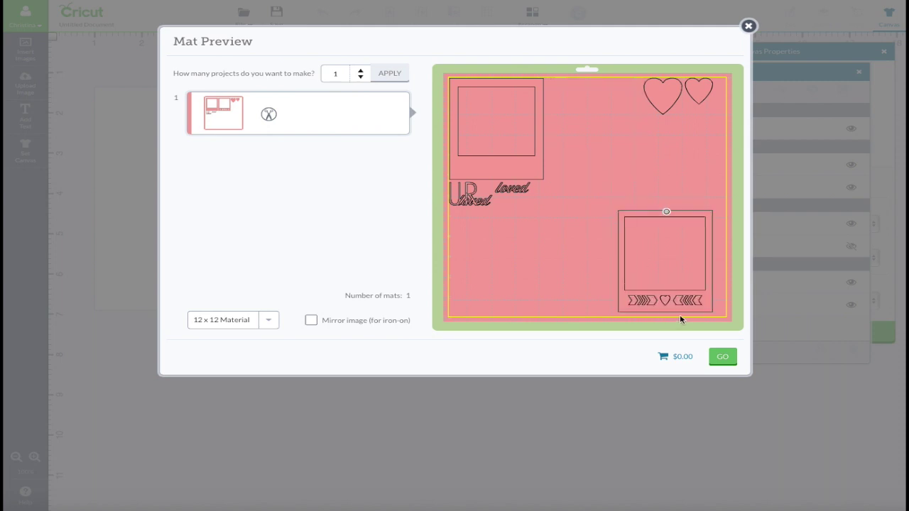
{"action": "left_click_drag", "start_coordinate": [690, 314], "coordinate": [703, 313]}
{"action": "left_click", "coordinate": [585, 278]}
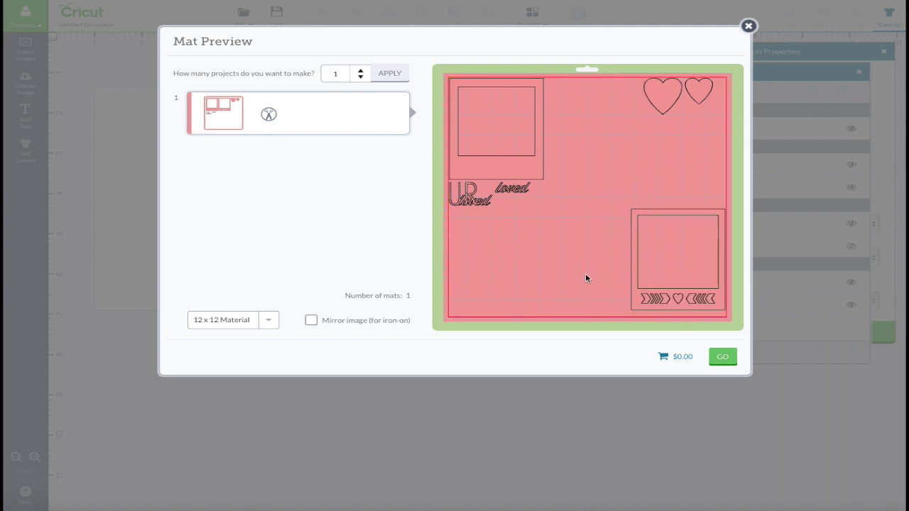
{"action": "left_click", "coordinate": [480, 218]}
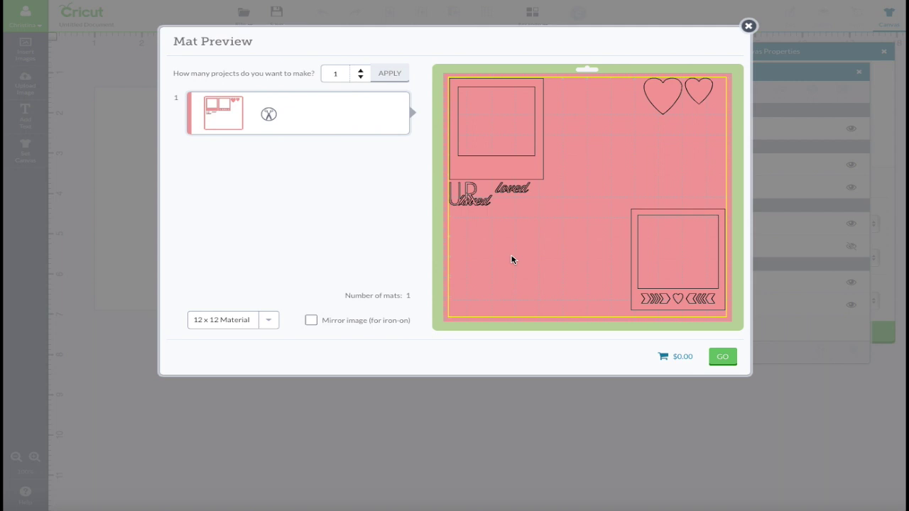
{"action": "left_click", "coordinate": [747, 27]}
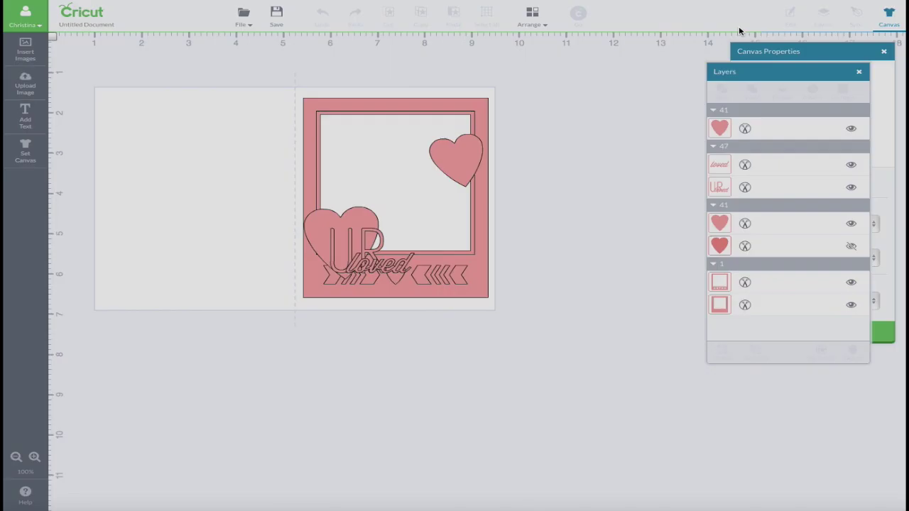
Start a new project without saving the current design and open the saved "UR Loved" project.
{"action": "left_click", "coordinate": [242, 16]}
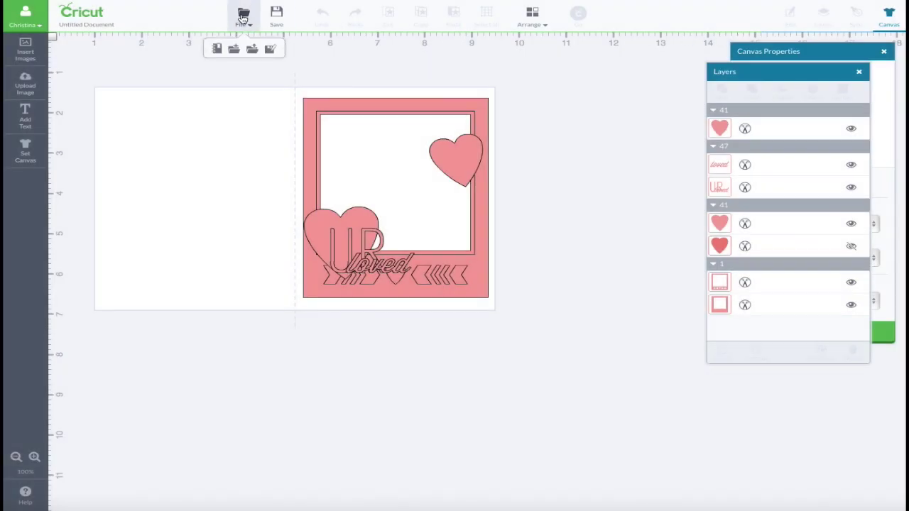
{"action": "left_click", "coordinate": [217, 49]}
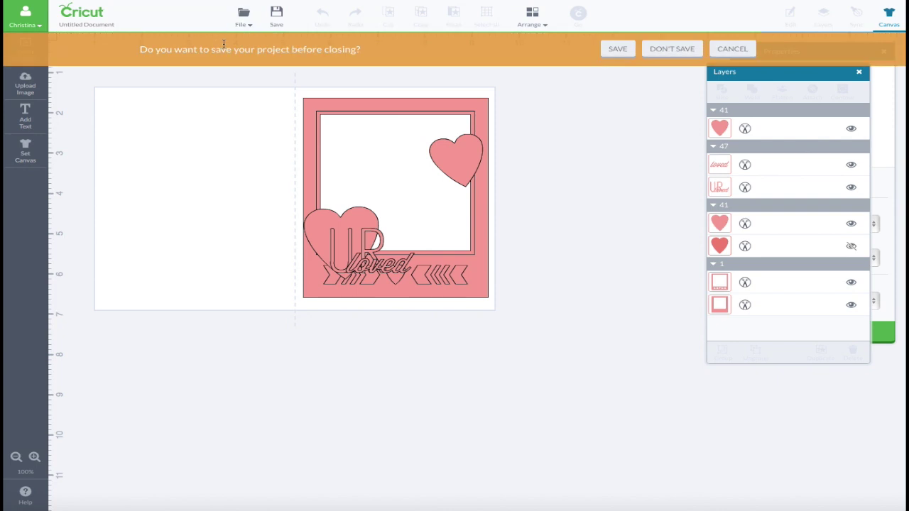
{"action": "left_click", "coordinate": [671, 49]}
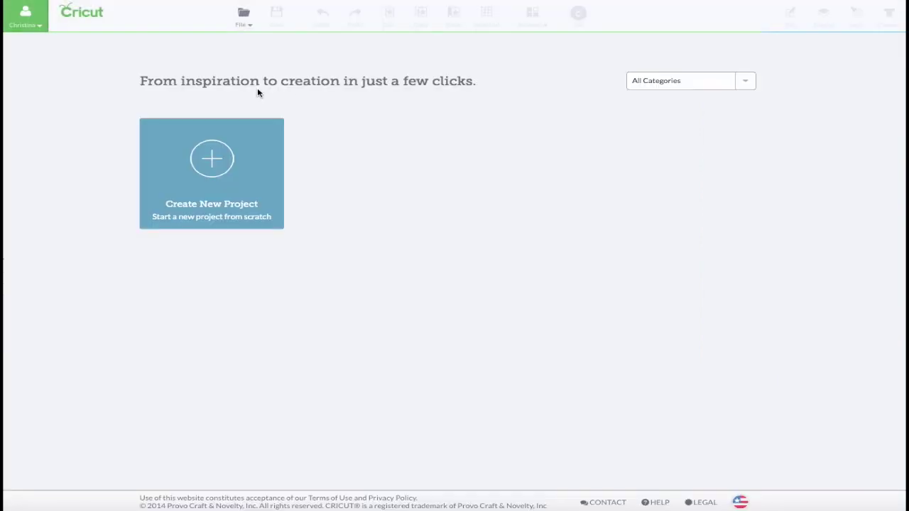
{"action": "left_click", "coordinate": [247, 27]}
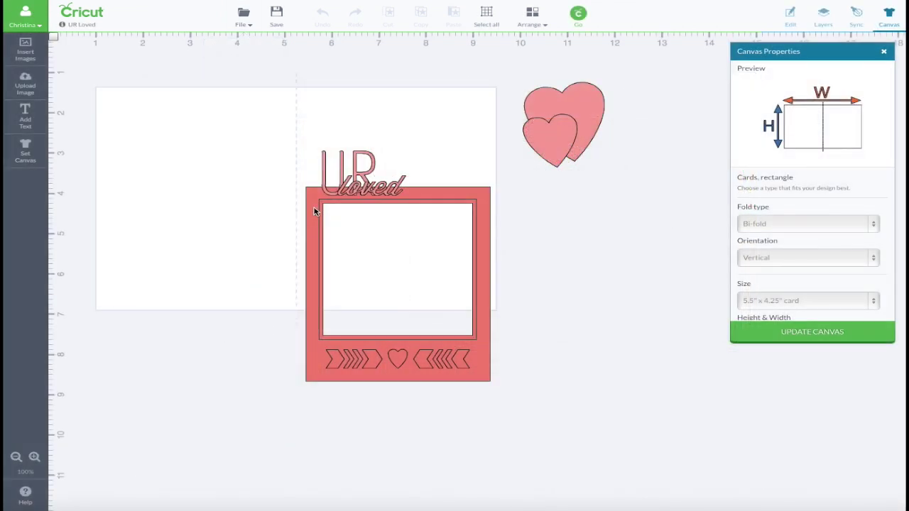
Check the width and height of both light pink hearts, moving the smaller heart below the larger one.
{"action": "left_click", "coordinate": [563, 156]}
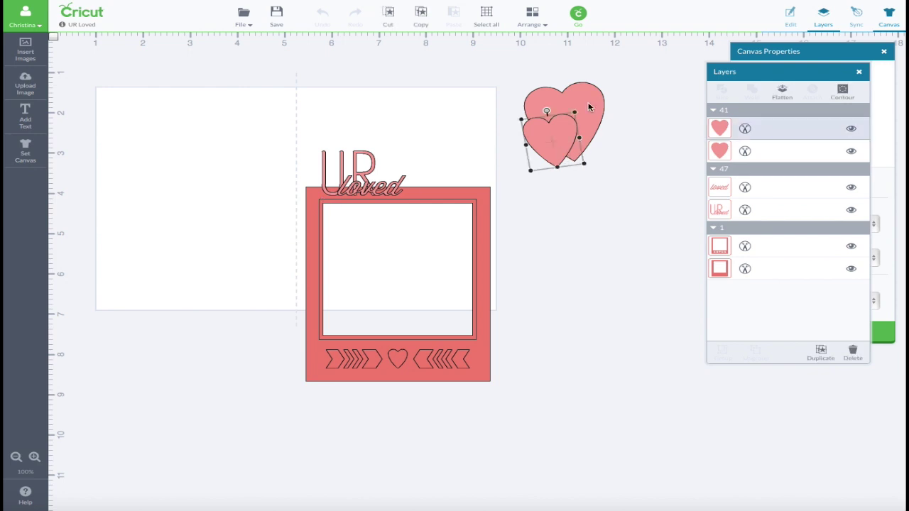
{"action": "left_click", "coordinate": [589, 106]}
{"action": "left_click", "coordinate": [549, 140]}
{"action": "left_click", "coordinate": [791, 23]}
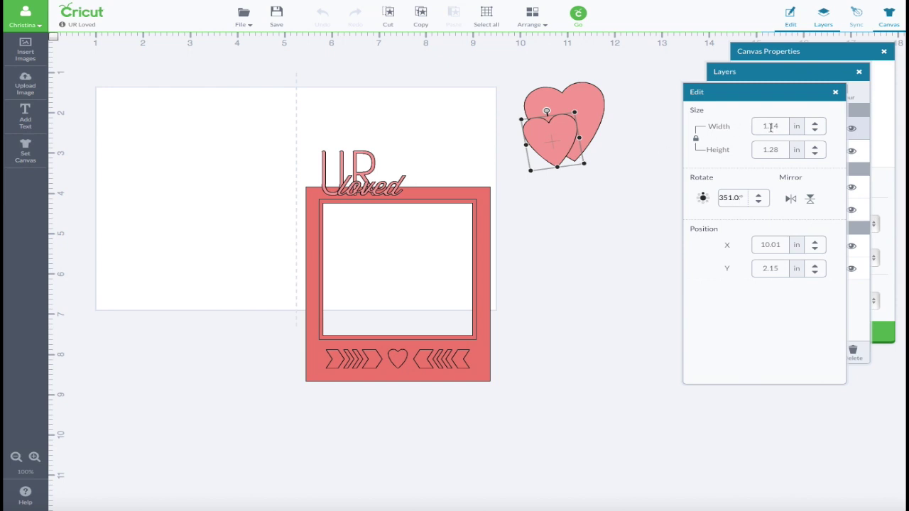
{"action": "left_click_drag", "start_coordinate": [565, 152], "coordinate": [564, 210]}
{"action": "left_click", "coordinate": [574, 134]}
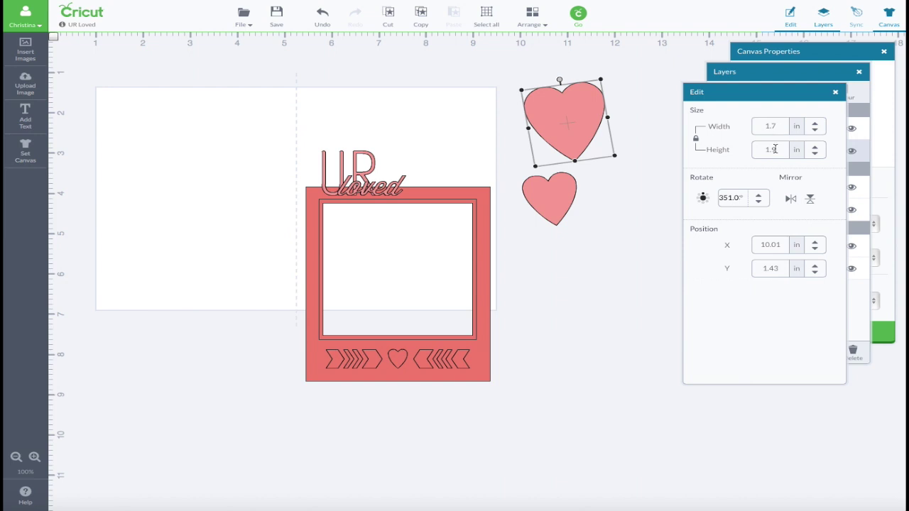
Move the "UR loved" phrase below the hearts and the frame onto the card's left half, at about X 1.07 in, Y 1.7 in.
{"action": "left_click", "coordinate": [354, 177]}
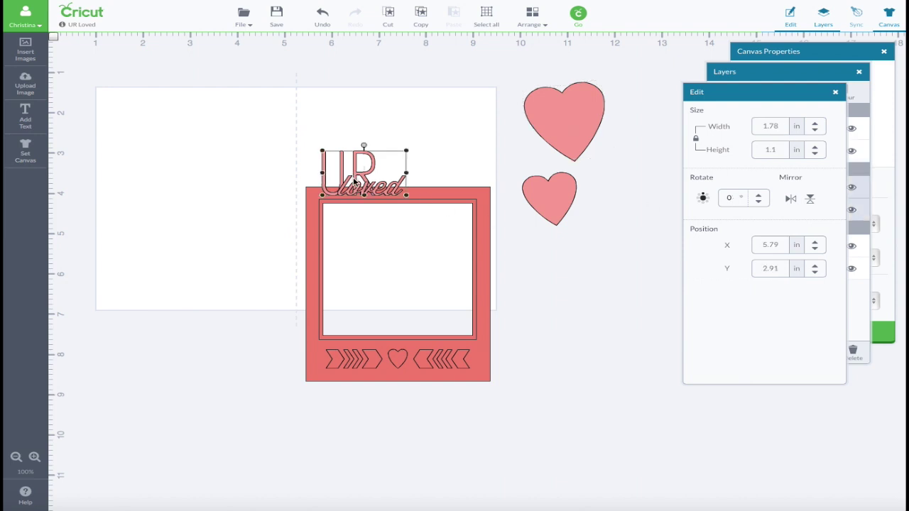
{"action": "left_click_drag", "start_coordinate": [356, 185], "coordinate": [570, 286]}
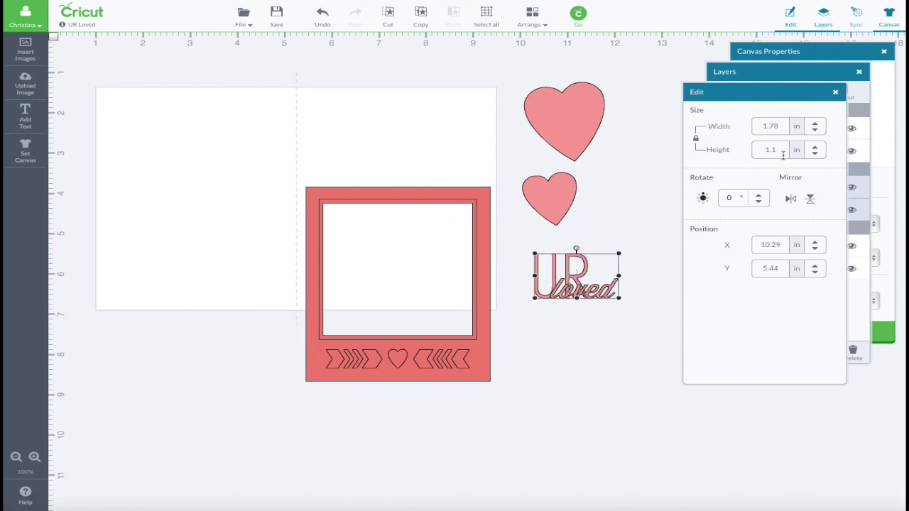
{"action": "left_click_drag", "start_coordinate": [409, 376], "coordinate": [408, 292]}
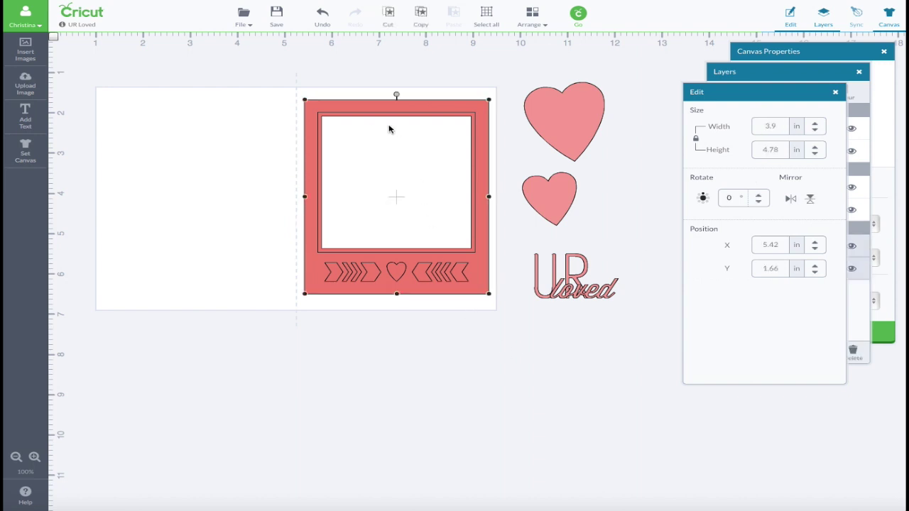
{"action": "left_click_drag", "start_coordinate": [368, 105], "coordinate": [162, 108]}
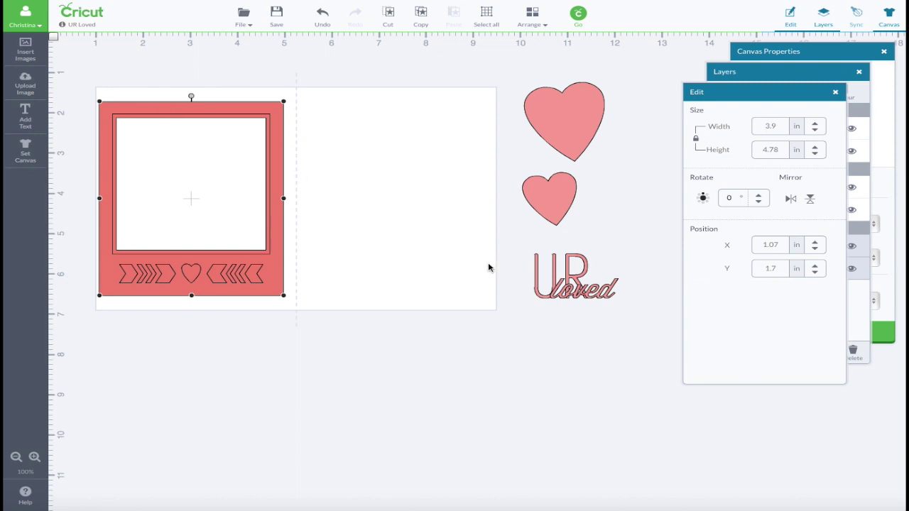
Move the "UR loved" phrase onto the card's right half, at about X 6.65 in, Y 4.02 in, and ungroup its layers.
{"action": "left_click", "coordinate": [585, 294]}
{"action": "left_click_drag", "start_coordinate": [585, 294], "coordinate": [401, 227]}
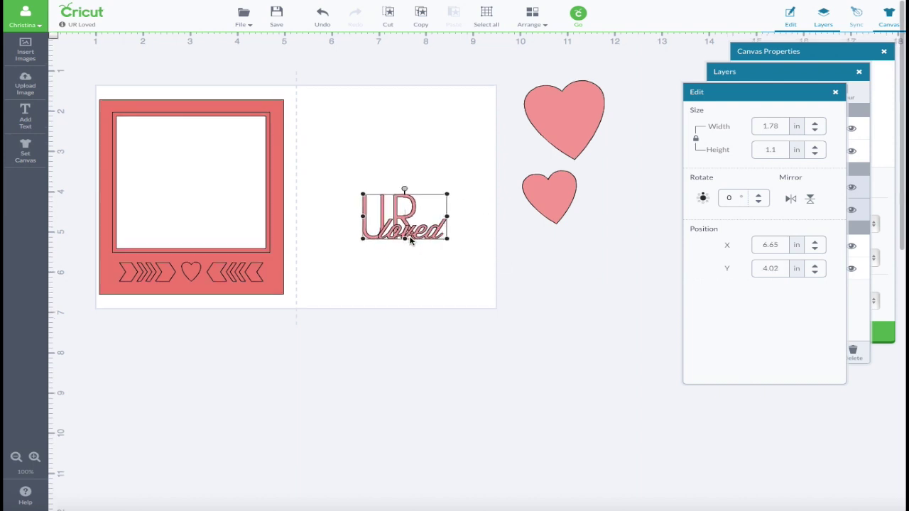
{"action": "right_click", "coordinate": [401, 238]}
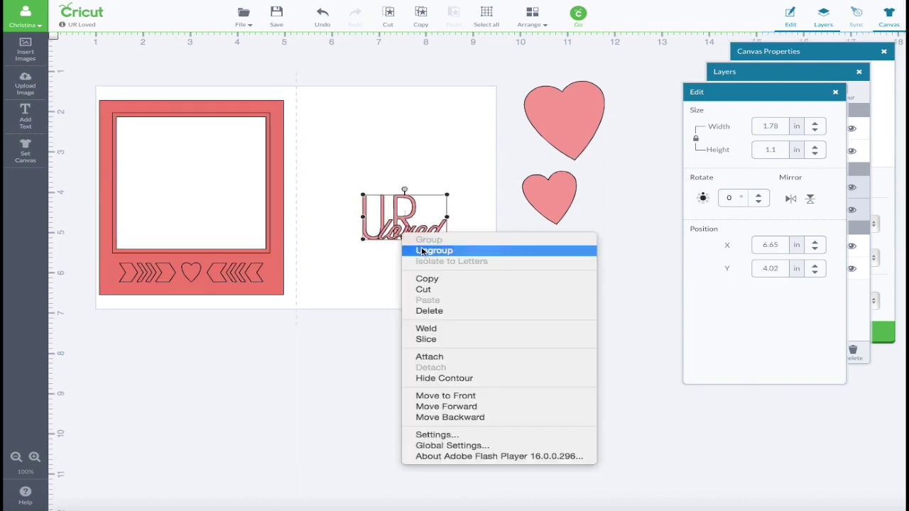
{"action": "left_click", "coordinate": [408, 250]}
Try separating the "loved" layer below the phrase and enlarging the "UR loved" layer on its own.
{"action": "left_click", "coordinate": [409, 237]}
{"action": "left_click_drag", "start_coordinate": [410, 239], "coordinate": [402, 284]}
{"action": "left_click", "coordinate": [449, 258]}
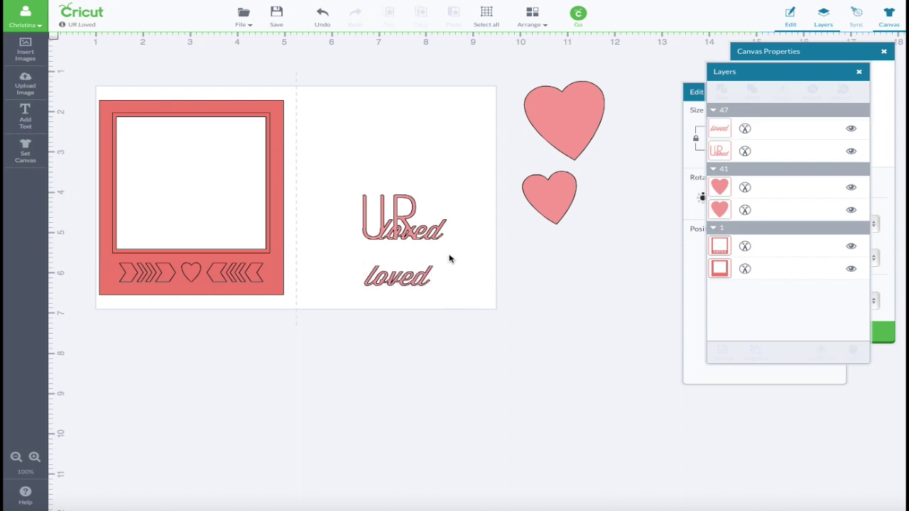
{"action": "left_click", "coordinate": [421, 238]}
{"action": "left_click_drag", "start_coordinate": [447, 243], "coordinate": [466, 250]}
{"action": "mouse_move", "coordinate": [398, 282]}
{"action": "left_mouse_down"}
{"action": "mouse_move", "coordinate": [419, 240]}
{"action": "mouse_move", "coordinate": [404, 276]}
{"action": "left_mouse_up"}
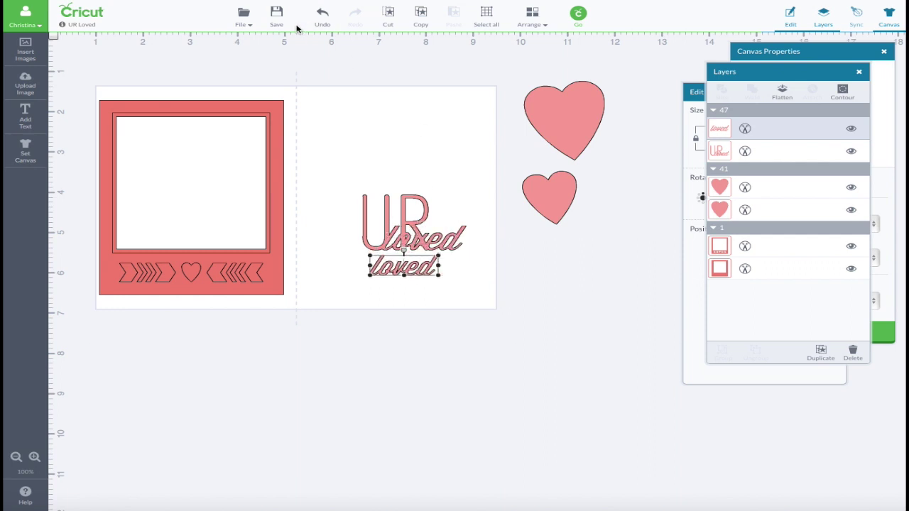
Undo the separate moves and resizing of the two phrase layers.
{"action": "left_click", "coordinate": [325, 19]}
{"action": "left_click", "coordinate": [325, 19]}
{"action": "left_click", "coordinate": [325, 19]}
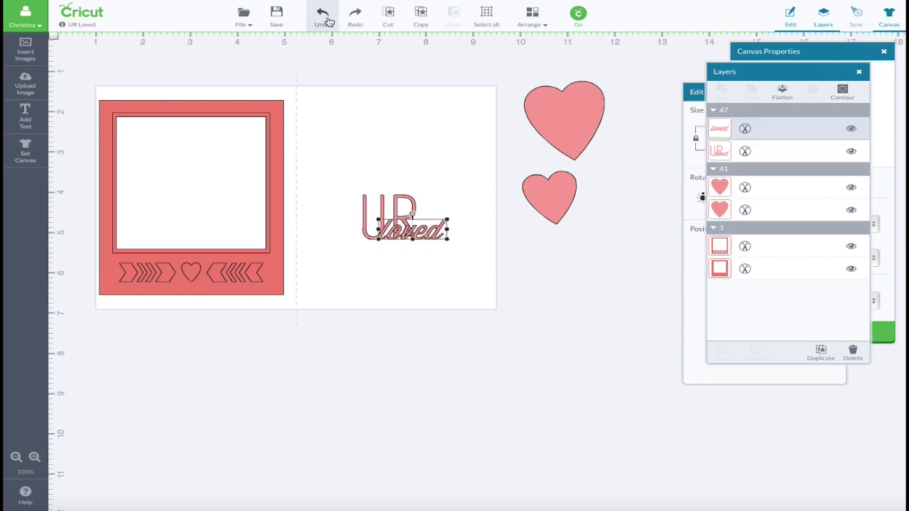
Group the two phrase layers again and enlarge the whole phrase proportionally to about 2.33 in wide by 1.45 in high.
{"action": "left_click", "coordinate": [331, 178]}
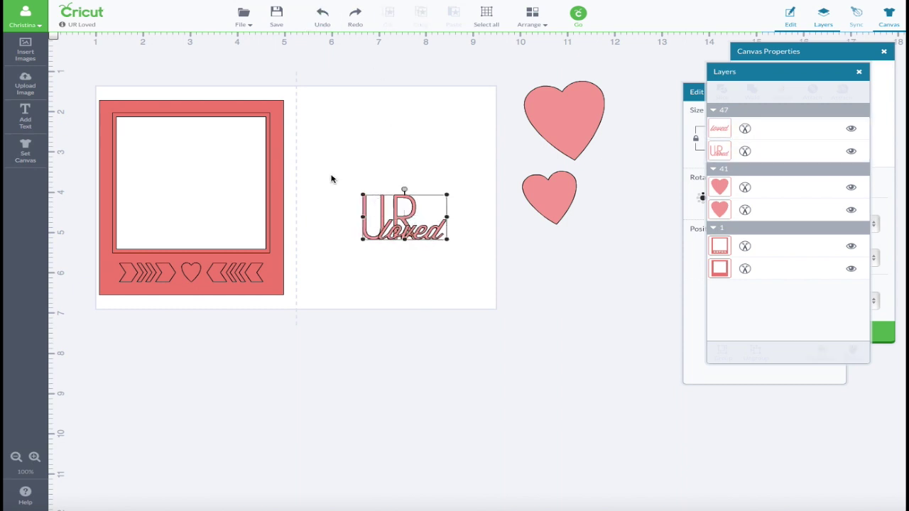
{"action": "left_click_drag", "start_coordinate": [332, 175], "coordinate": [456, 272]}
{"action": "right_click", "coordinate": [413, 233]}
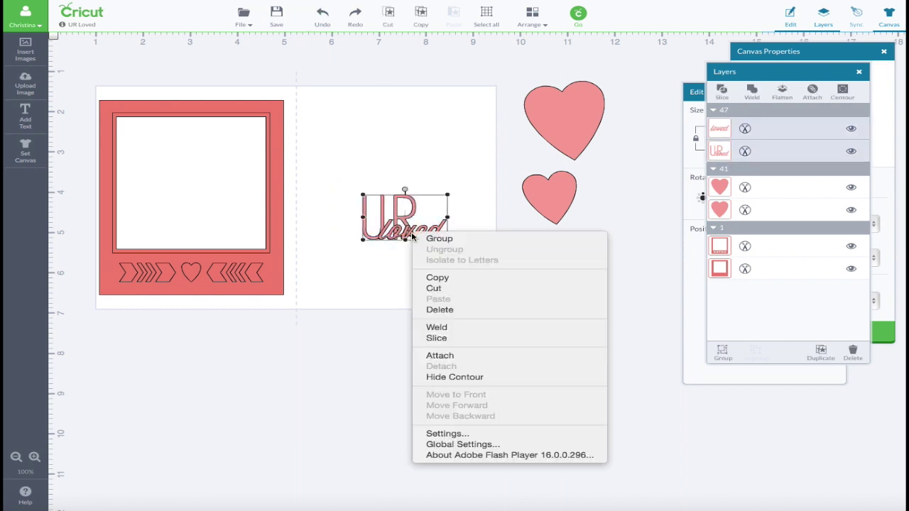
{"action": "left_click", "coordinate": [402, 181]}
{"action": "left_click", "coordinate": [416, 230]}
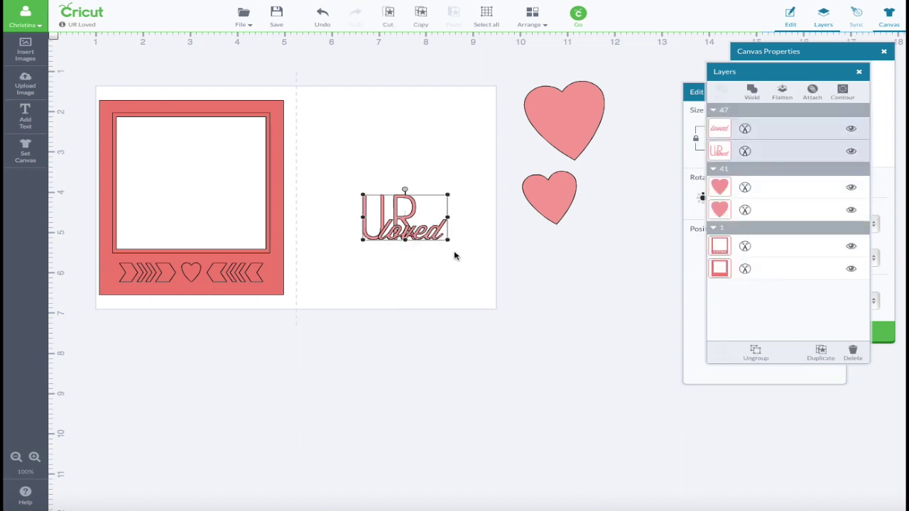
{"action": "left_click_drag", "start_coordinate": [450, 244], "coordinate": [473, 253]}
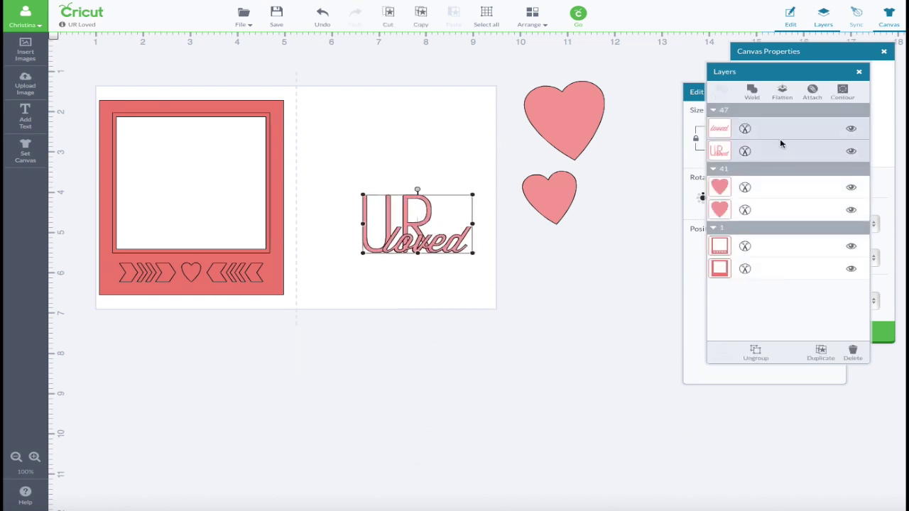
{"action": "left_click", "coordinate": [688, 152]}
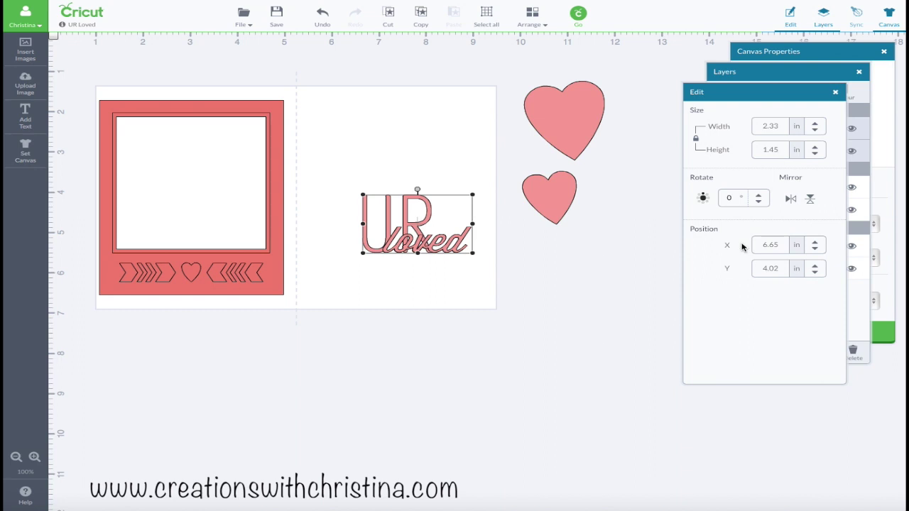